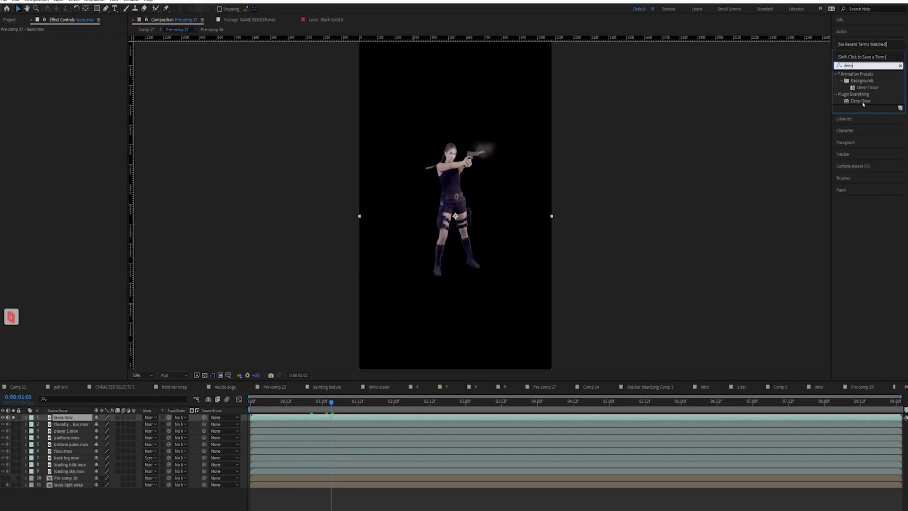
- Apply the Deep Glow and Optical Glow effects to the laura.mov layer
drag(861, 101, 385, 269)
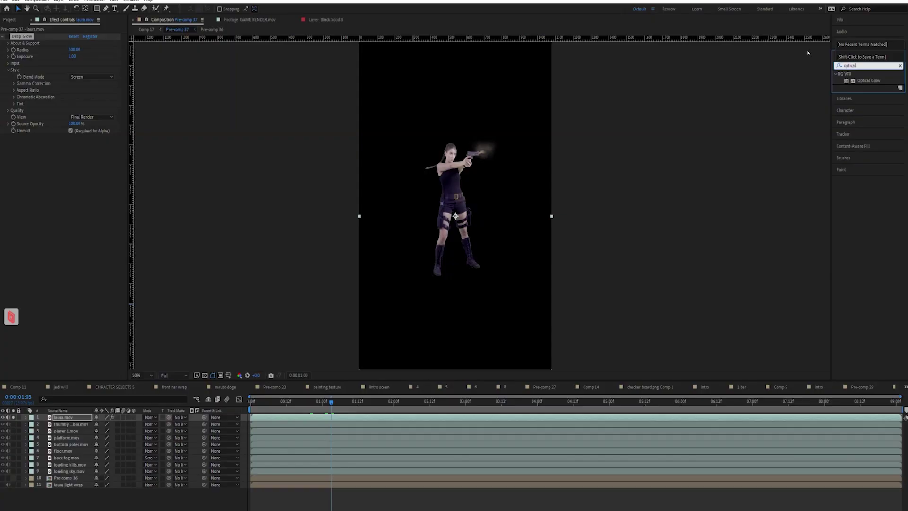
double_click(862, 81)
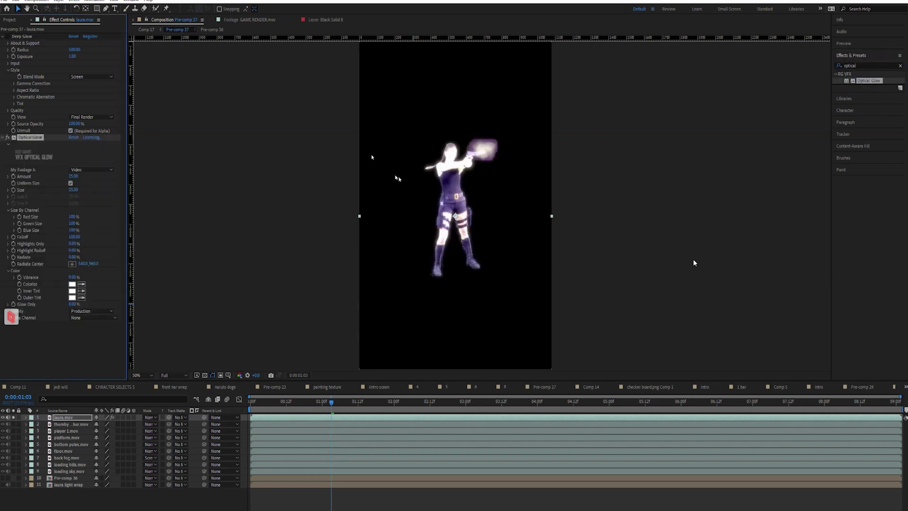
scroll(701, 216, up, 1)
drag(707, 223, 737, 252)
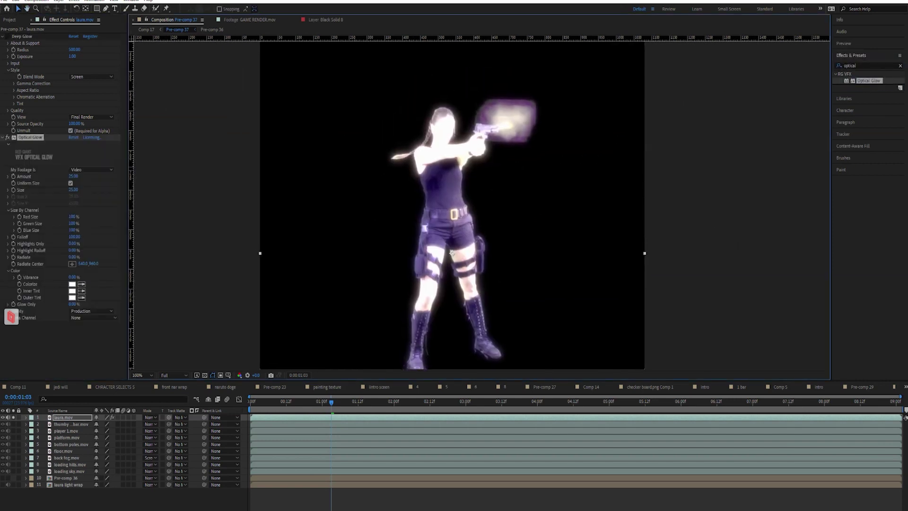
- Compare Deep Glow and Optical Glow on the figure by enabling each effect alone and disabling both
click(7, 137)
click(7, 36)
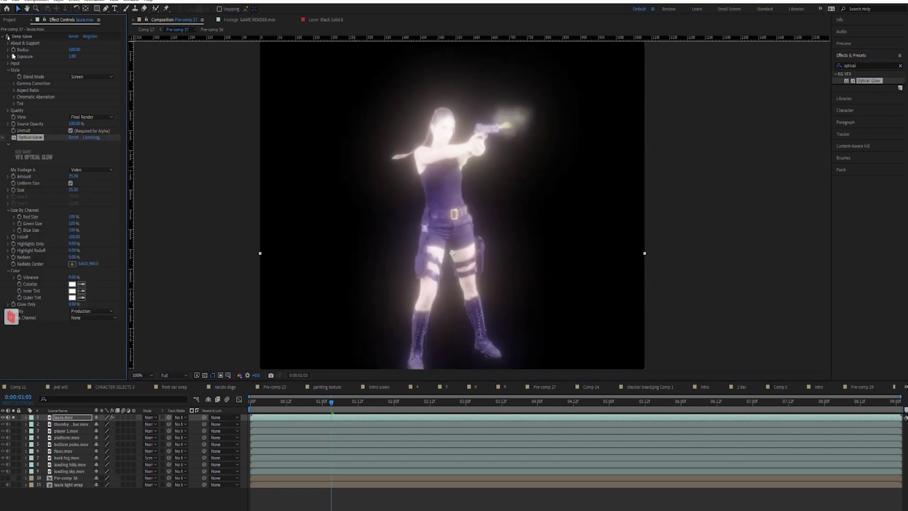
click(7, 137)
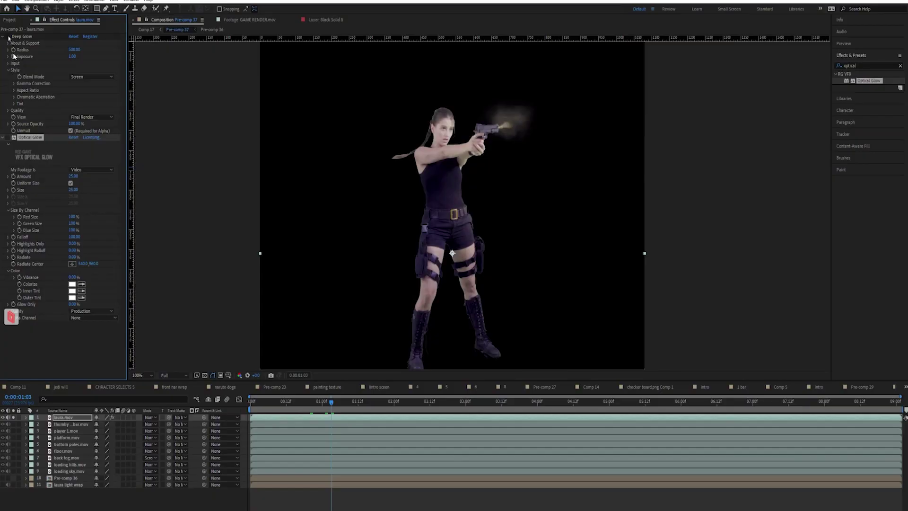
click(8, 37)
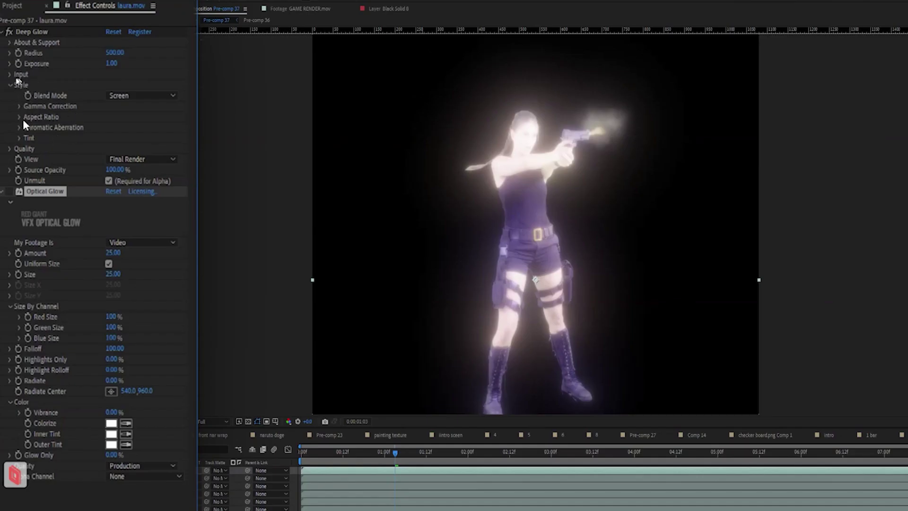
- Try adjusting the Threshold in Deep Glow's Input settings and switch the effect off
click(9, 75)
drag(111, 87, 0, 56)
click(9, 32)
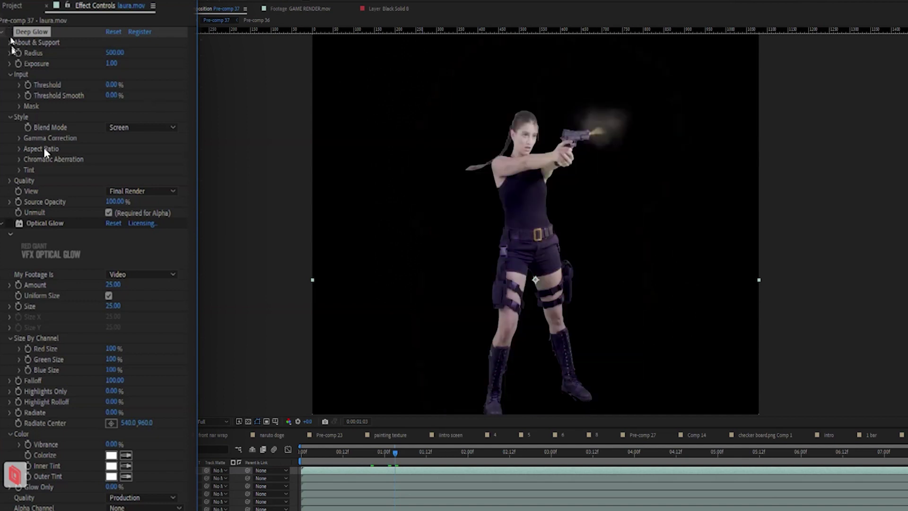
- Enable Optical Glow and set its Highlights Only to 50%
click(9, 223)
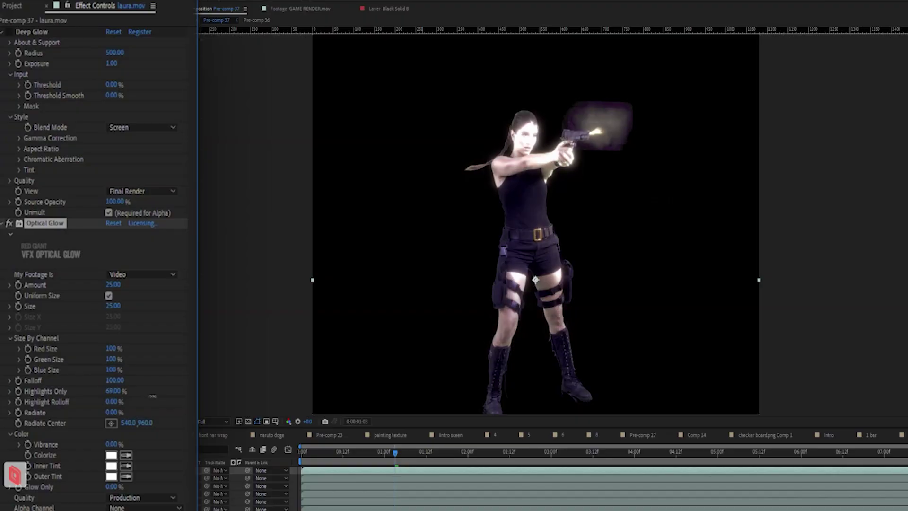
drag(152, 396, 171, 394)
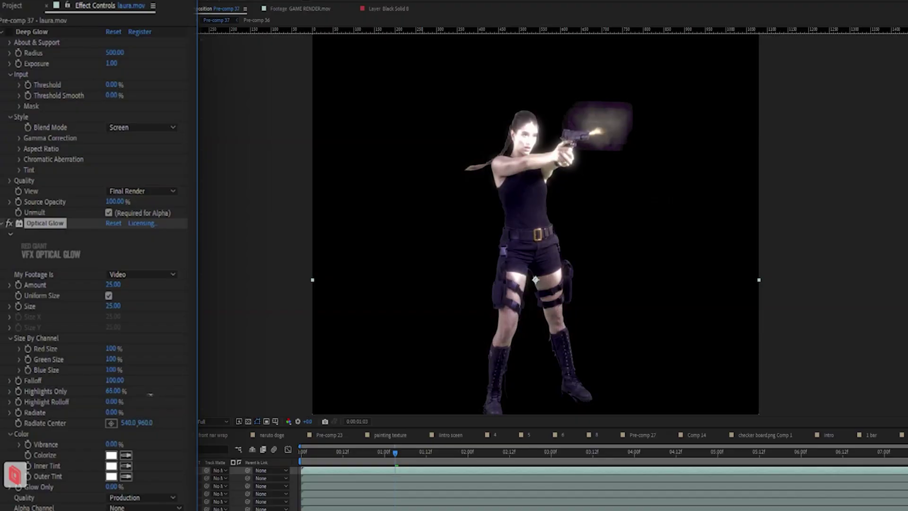
mouse_move(142, 393)
mouse_down()
mouse_move(133, 394)
mouse_move(152, 394)
mouse_move(124, 393)
mouse_move(137, 391)
mouse_up()
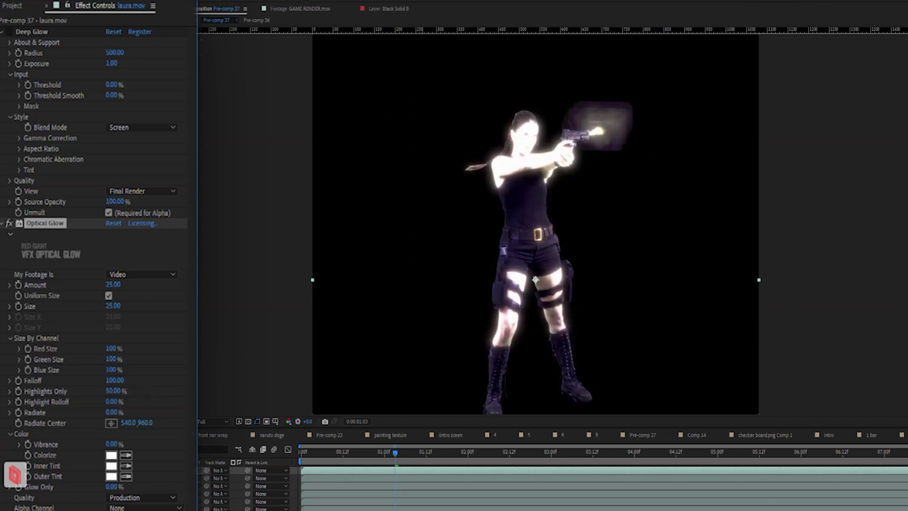
- Set Deep Glow's Threshold to 52% and Optical Glow's Highlights Only to 37%, showing one effect at a time
click(9, 31)
drag(119, 85, 154, 89)
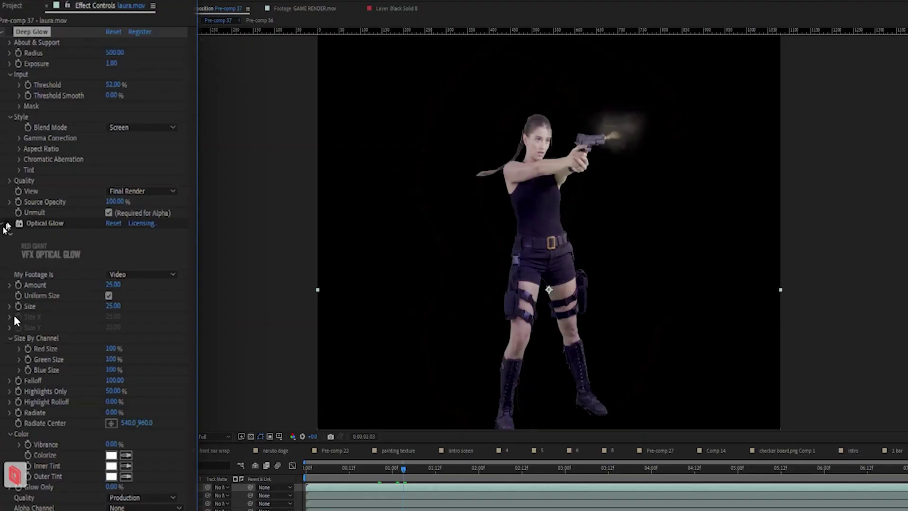
click(9, 223)
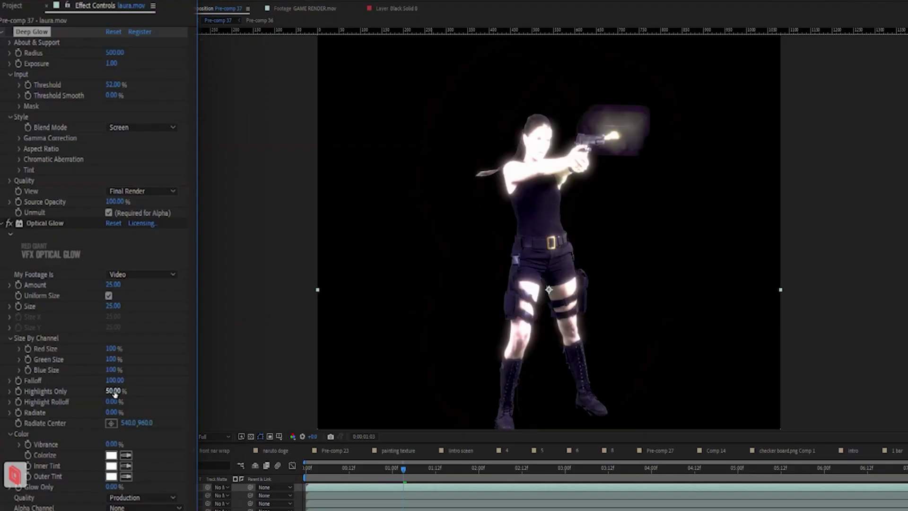
mouse_move(117, 390)
mouse_down()
mouse_move(83, 394)
mouse_move(116, 394)
mouse_move(104, 400)
mouse_up()
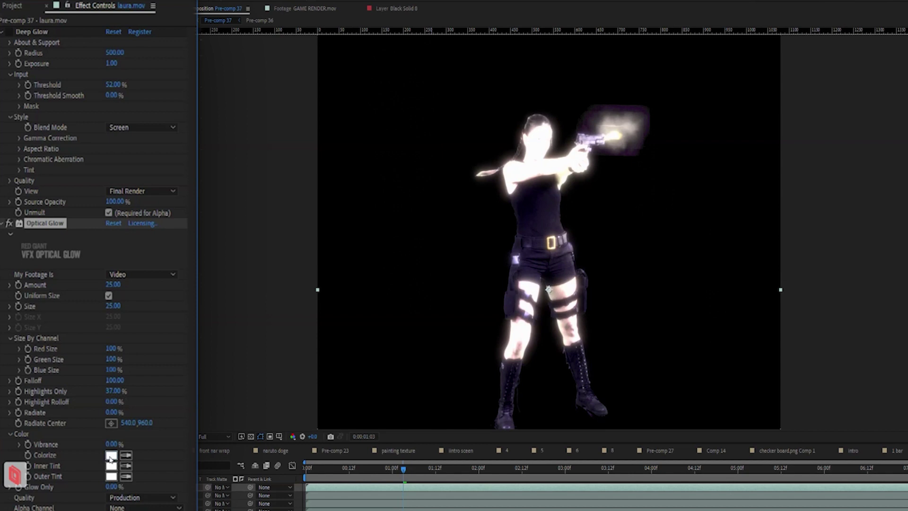
- Try a red E40000 Colorize color on Optical Glow and undo it
click(111, 456)
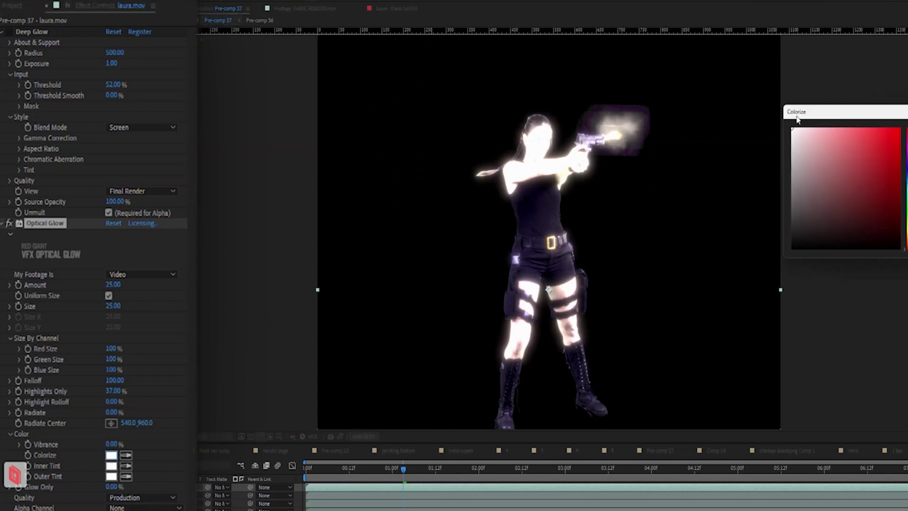
drag(814, 150, 858, 149)
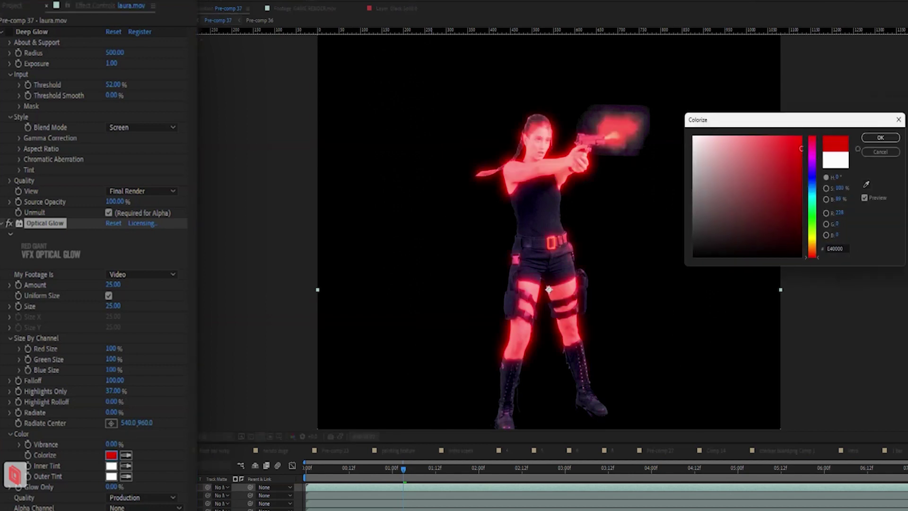
click(881, 137)
key(ctrl+z)
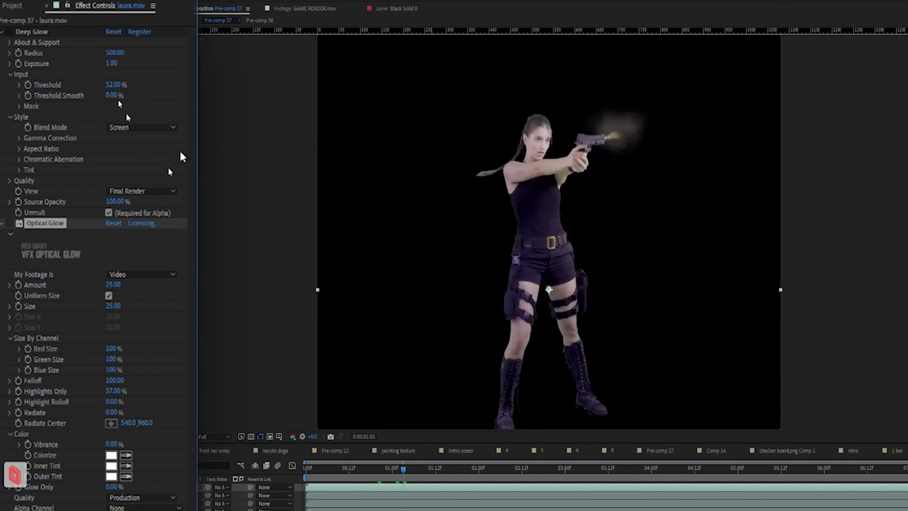
- Enable Deep Glow, try Threshold 53% with Threshold Smooth 97%, and return both to 0%
click(8, 32)
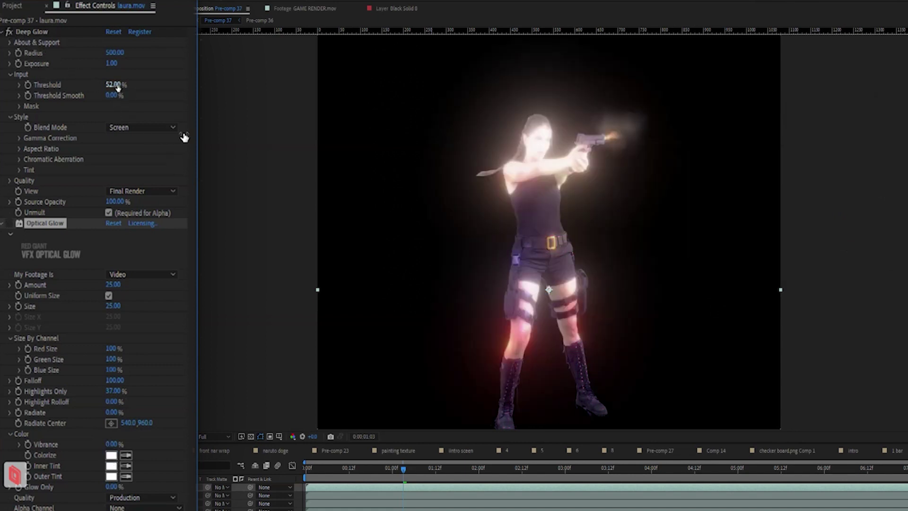
drag(114, 84, 176, 101)
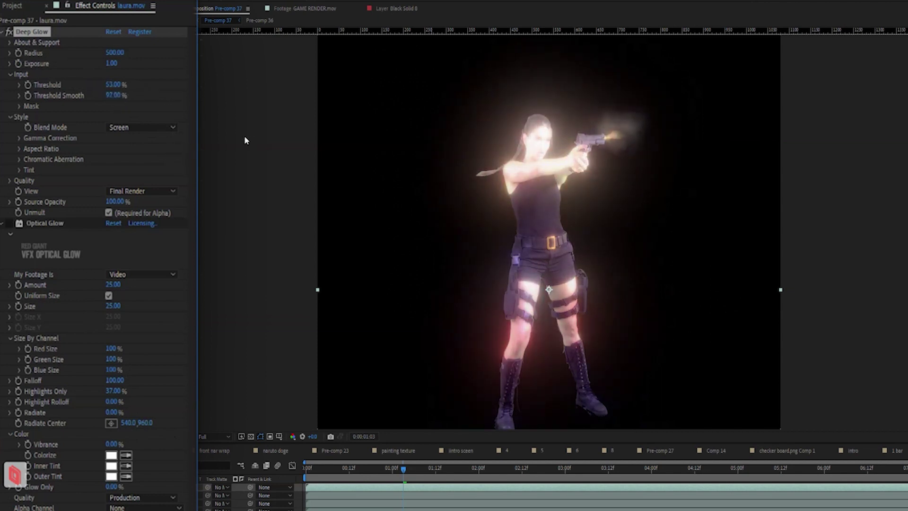
drag(244, 136, 48, 46)
drag(151, 57, 38, 61)
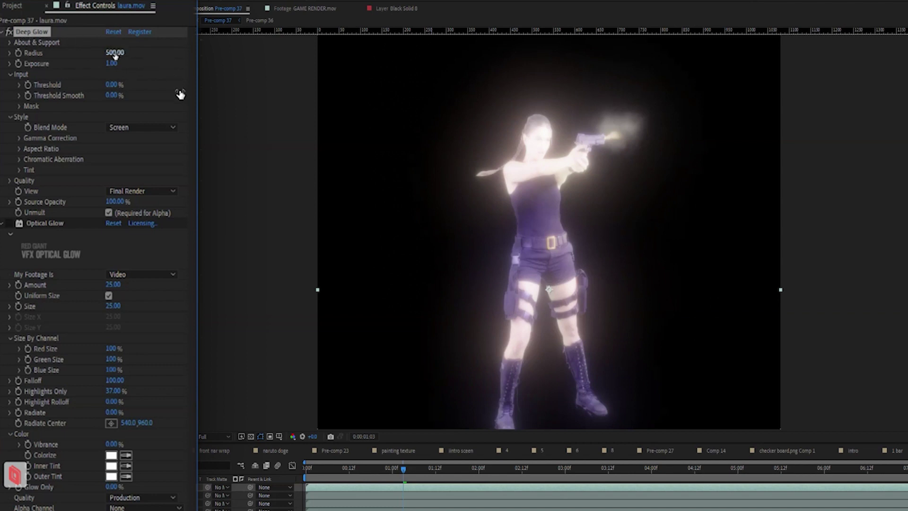
- Set Deep Glow's Exposure to 0.11, enable its Chromatic Aberration, and preview the footage
drag(97, 65, 65, 76)
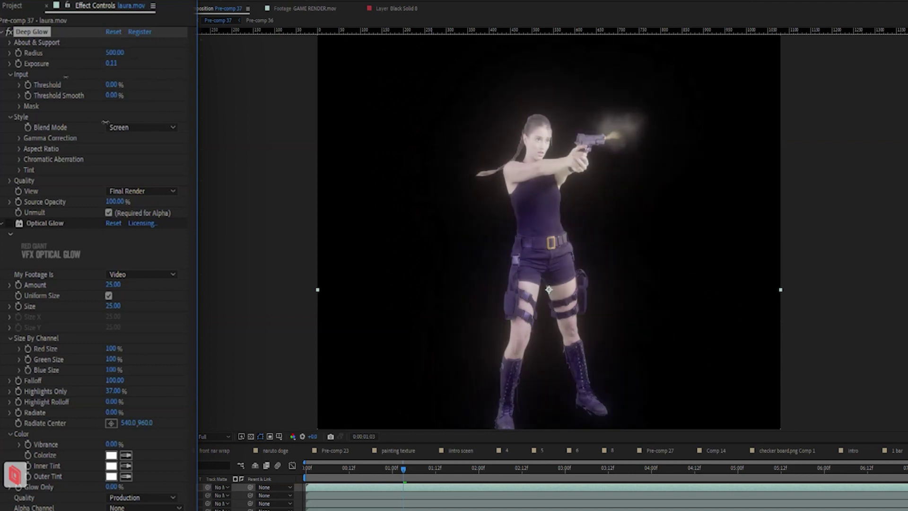
click(19, 160)
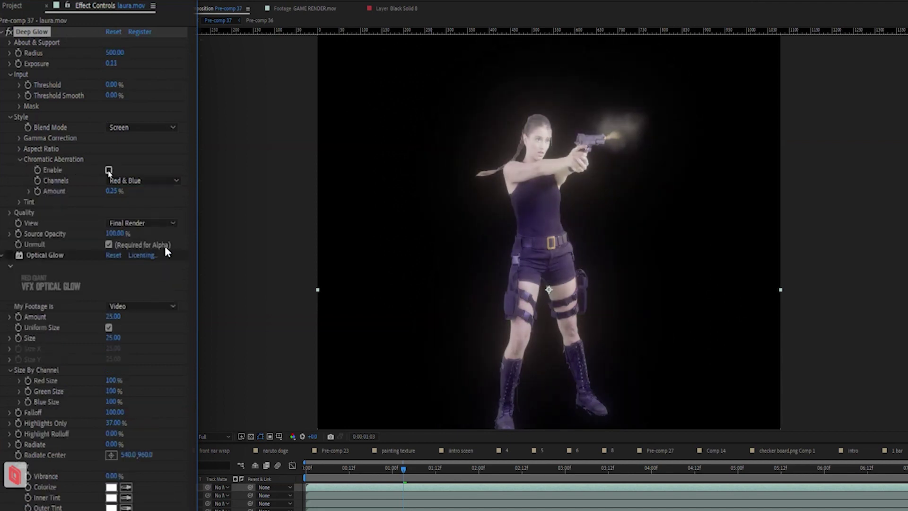
click(109, 170)
scroll(550, 151, up, 1)
drag(549, 151, 555, 267)
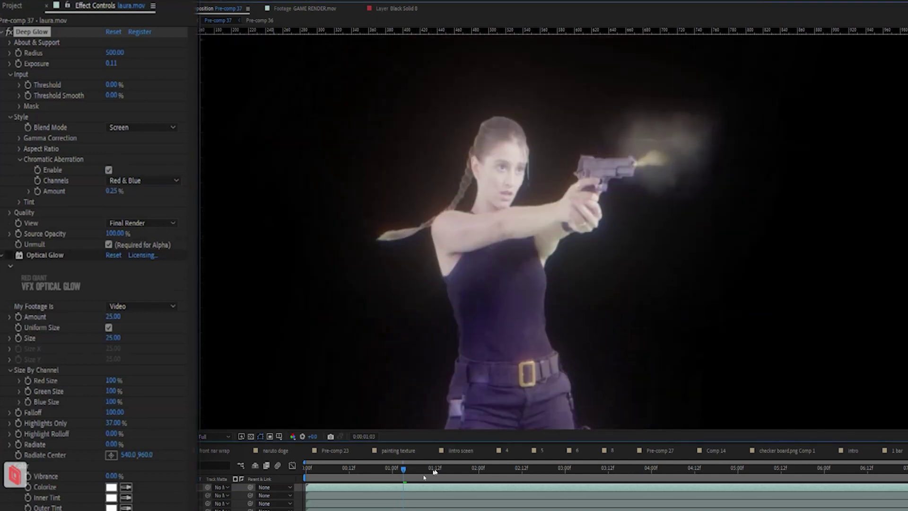
key(space)
scroll(466, 282, down, 2)
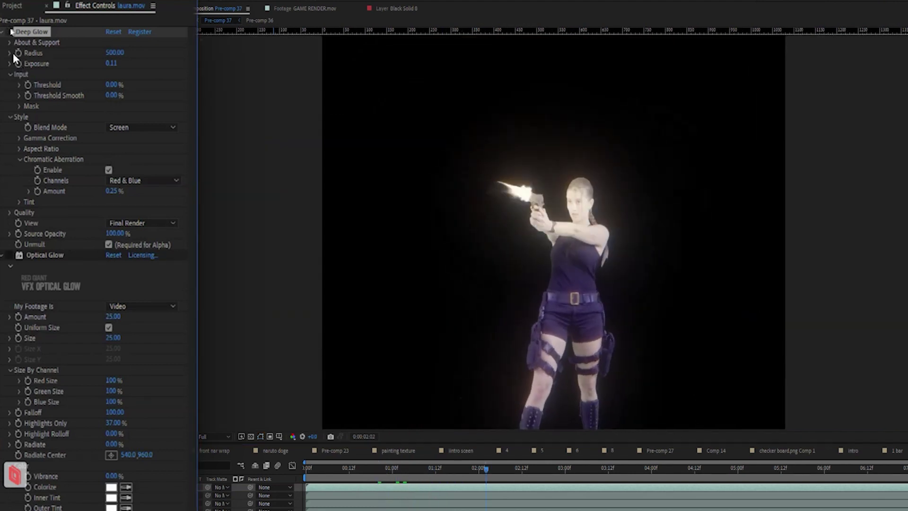
- Enable Optical Glow in place of Deep Glow with Amount 1 and Size 196, and preview the footage
click(11, 31)
click(9, 255)
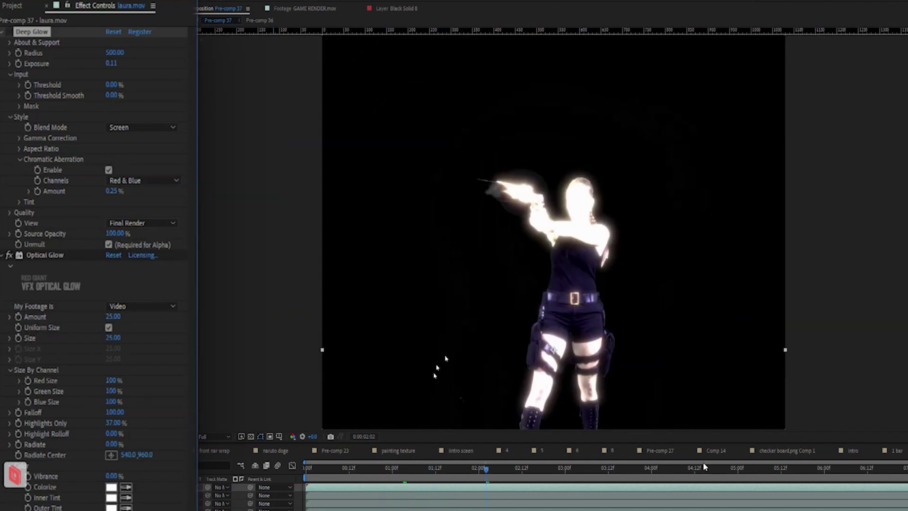
drag(108, 318, 77, 318)
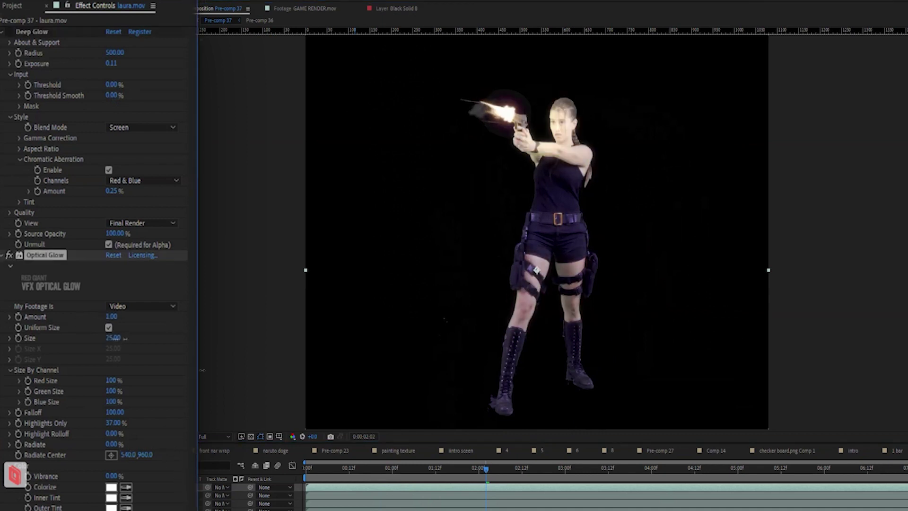
drag(125, 339, 258, 375)
drag(110, 317, 108, 316)
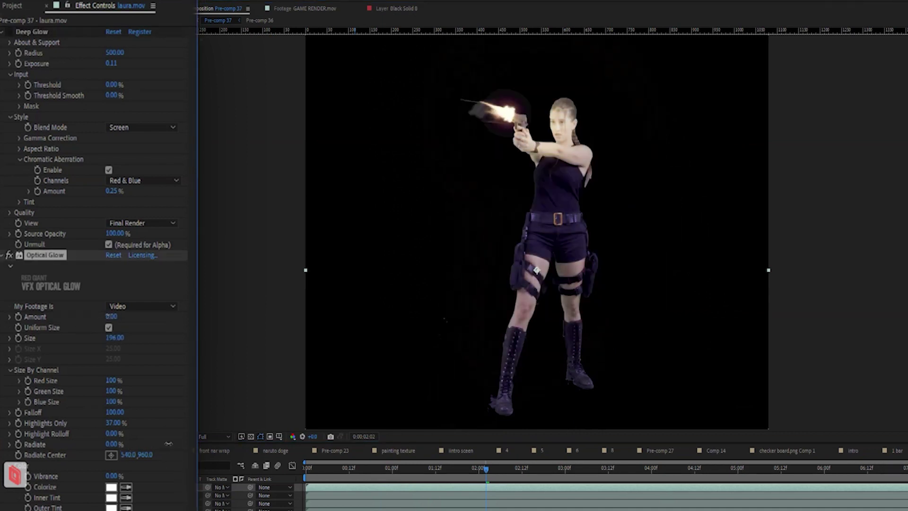
drag(168, 444, 169, 444)
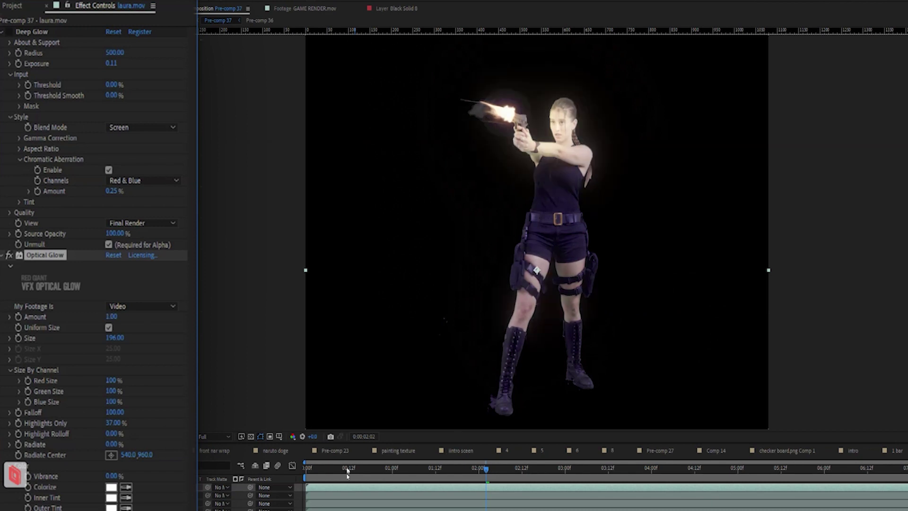
drag(348, 471, 486, 486)
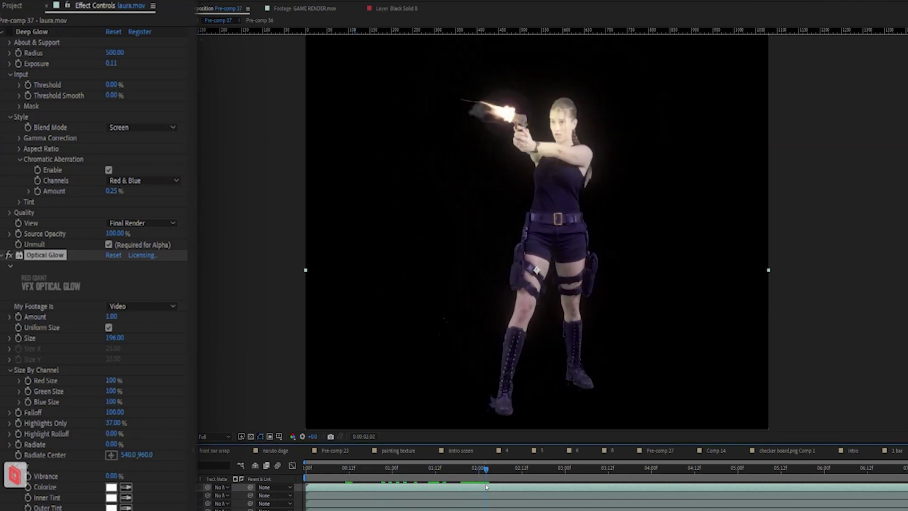
key(space)
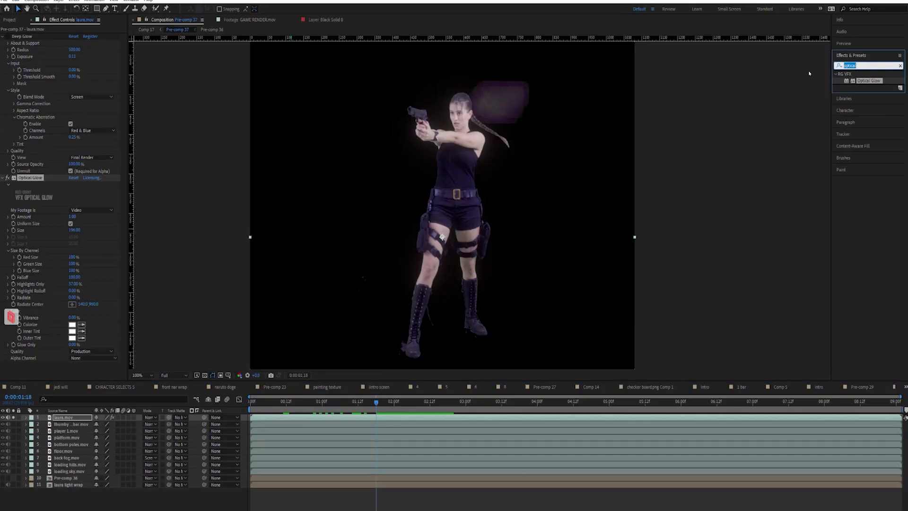
- Apply uni.Chromatic Glow to the laura.mov layer, set its Threshold to 0.75 and try a different Threshold Blur
text(chrom)
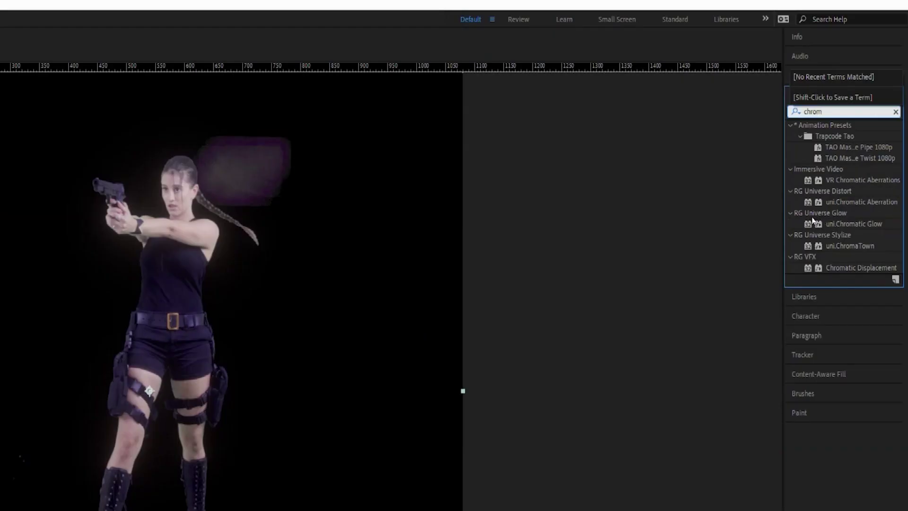
drag(848, 226, 11, 316)
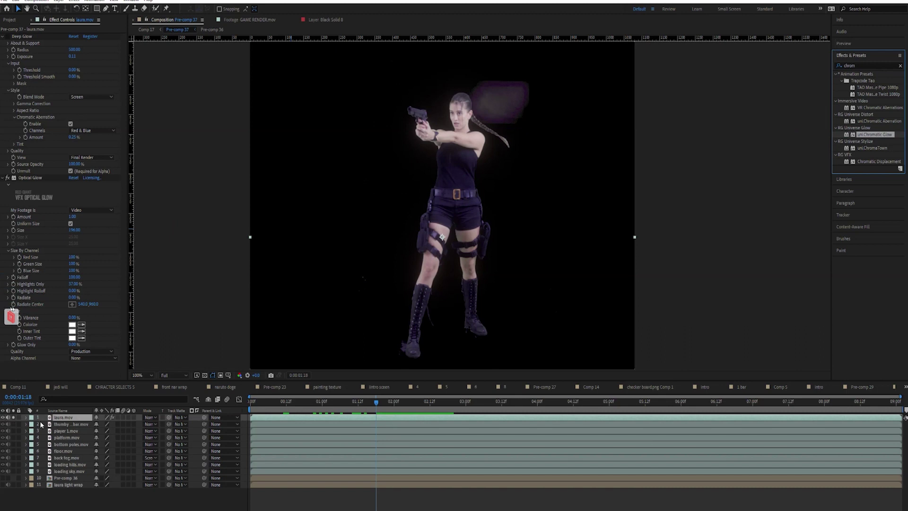
double_click(872, 136)
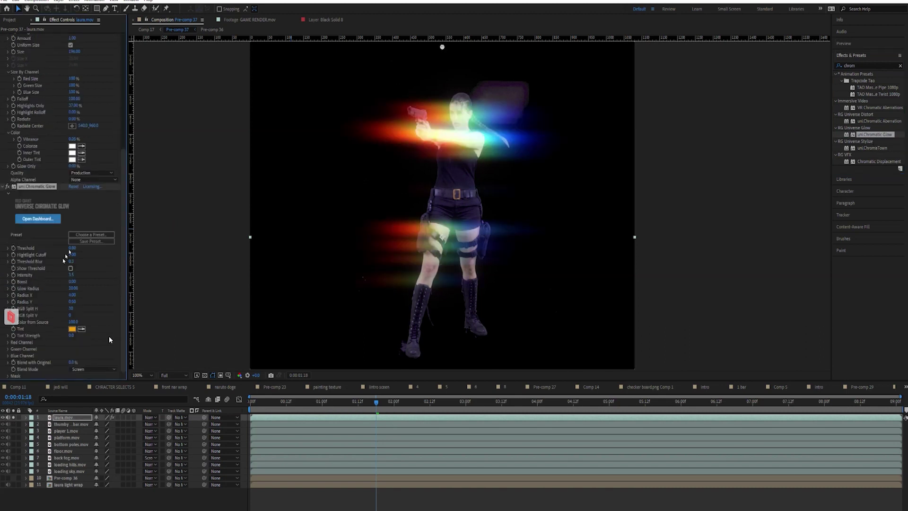
drag(72, 250, 135, 349)
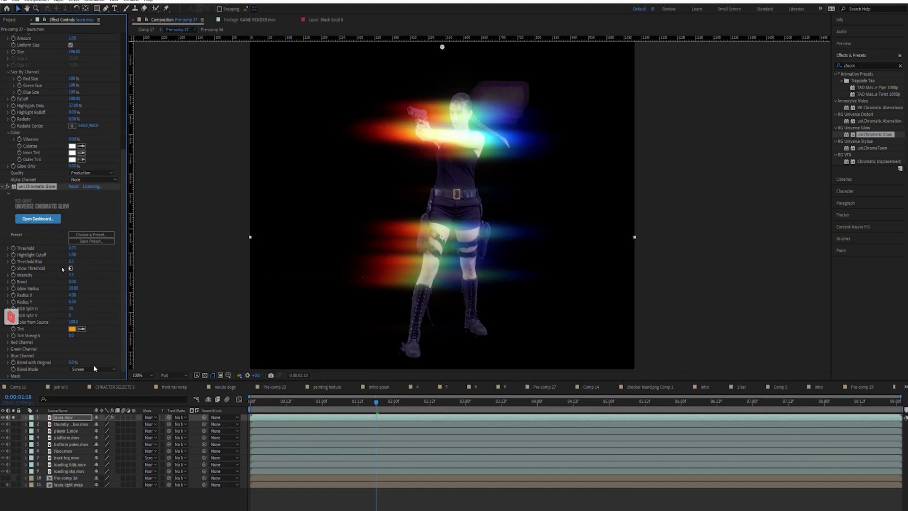
drag(72, 261, 56, 285)
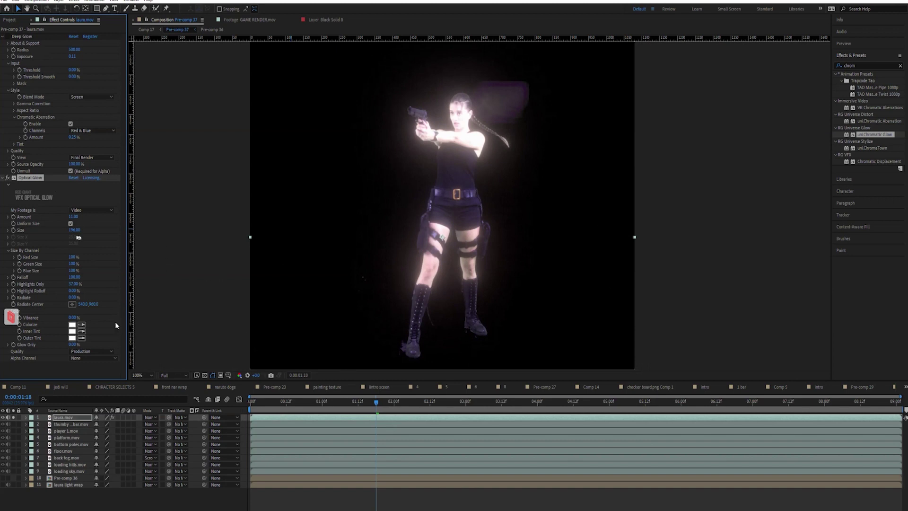
- Set Optical Glow's Amount to 8 and its Size to 161 on the laura.mov layer
drag(71, 217, 74, 217)
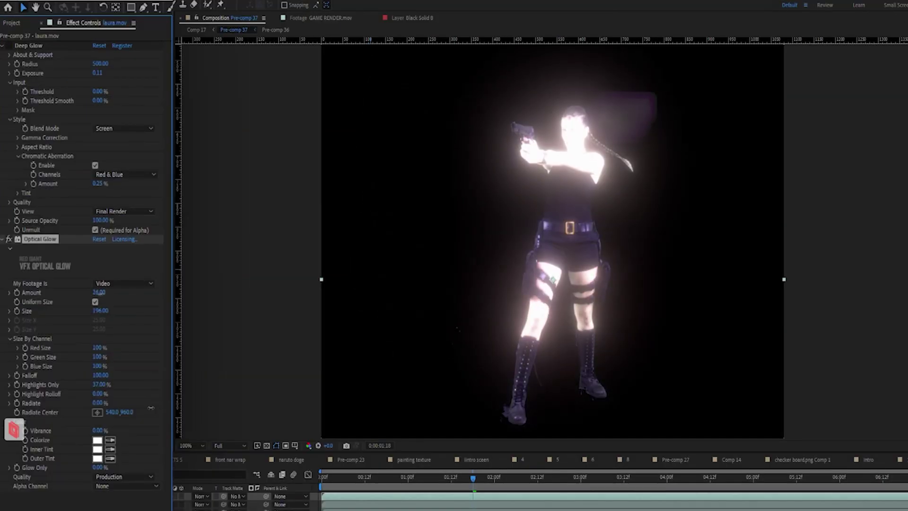
mouse_move(151, 408)
mouse_down()
mouse_move(140, 410)
mouse_move(148, 413)
mouse_up()
drag(106, 311, 90, 348)
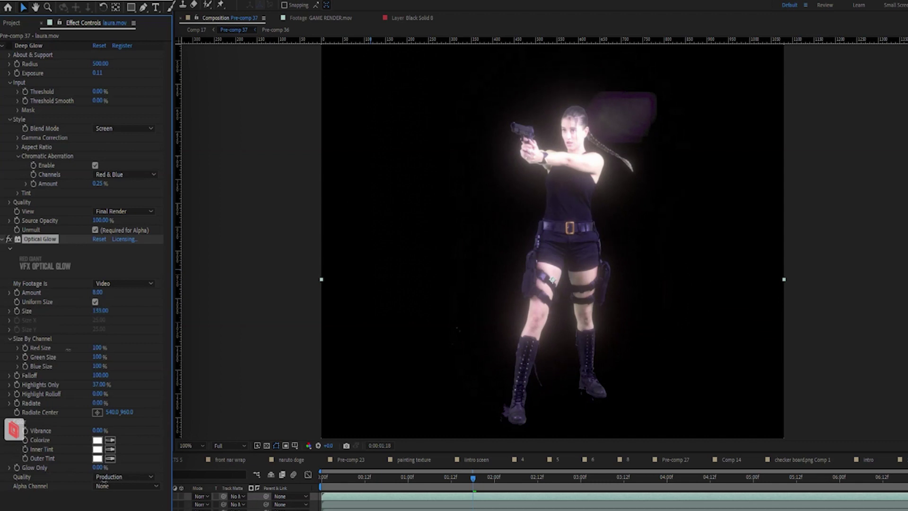
- Try a Green Size of 200% in Optical Glow's Size By Channel settings and return it to 100%
drag(81, 481, 157, 506)
key(ctrl+z)
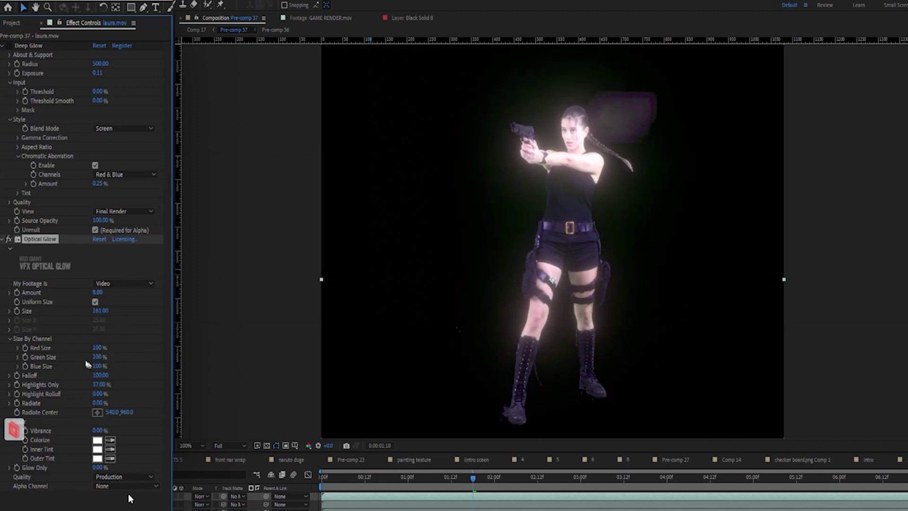
click(97, 357)
text(100)
key(Return)
key(ctrl+z)
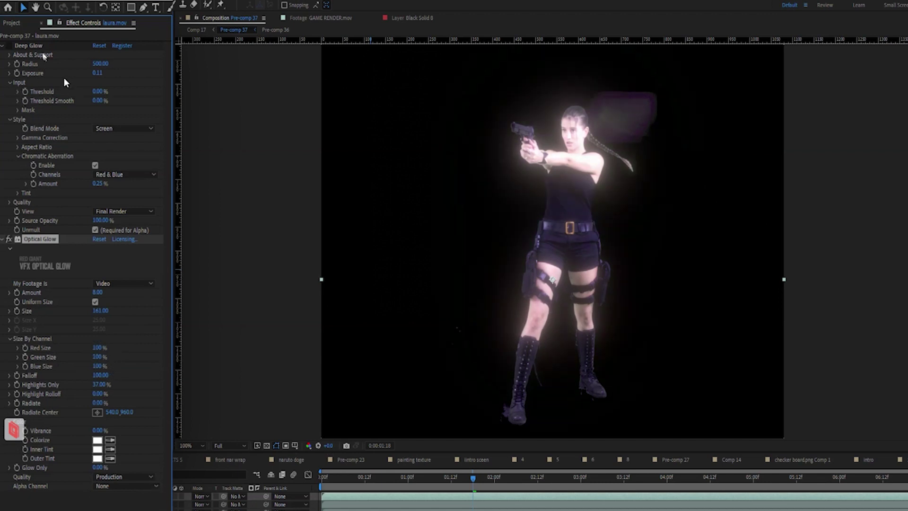
- Remove the Deep Glow effect from the laura.mov layer
click(40, 45)
key(Delete)
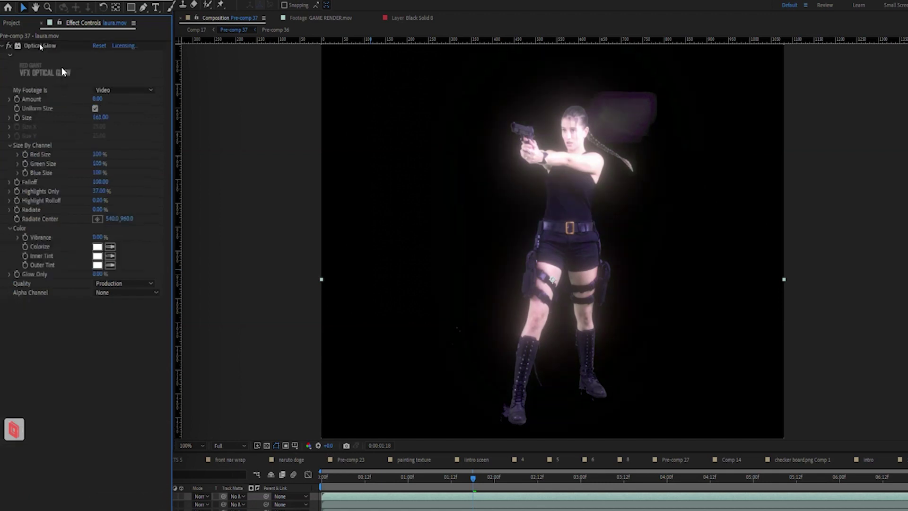
- Try a larger Red Size, a Green Size of 200% and a Blue Size of 200% one at a time, undoing each change
drag(97, 154, 120, 157)
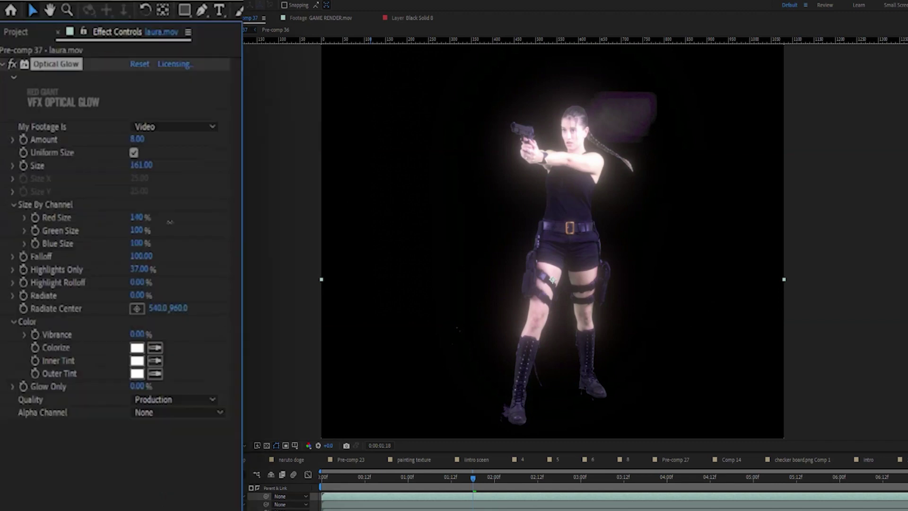
key(ctrl+z)
drag(137, 230, 223, 231)
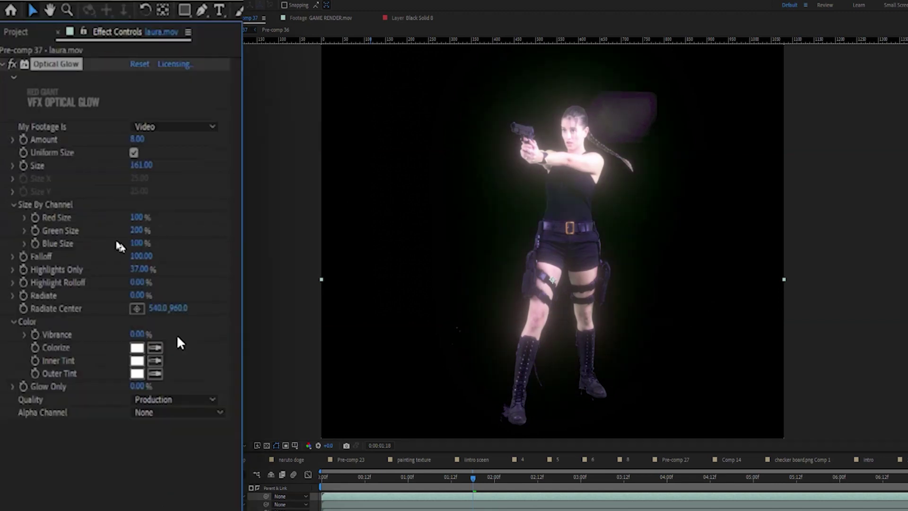
key(ctrl+z)
drag(139, 243, 217, 247)
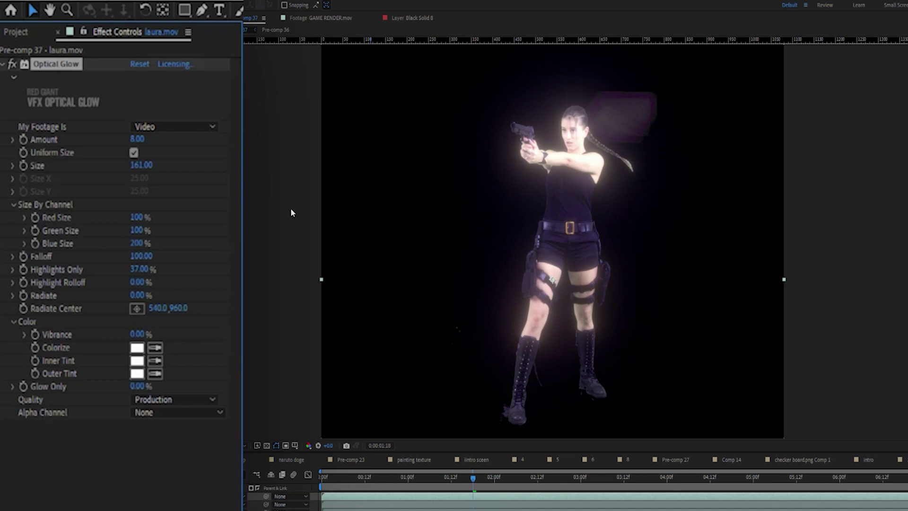
key(ctrl+z)
click(230, 355)
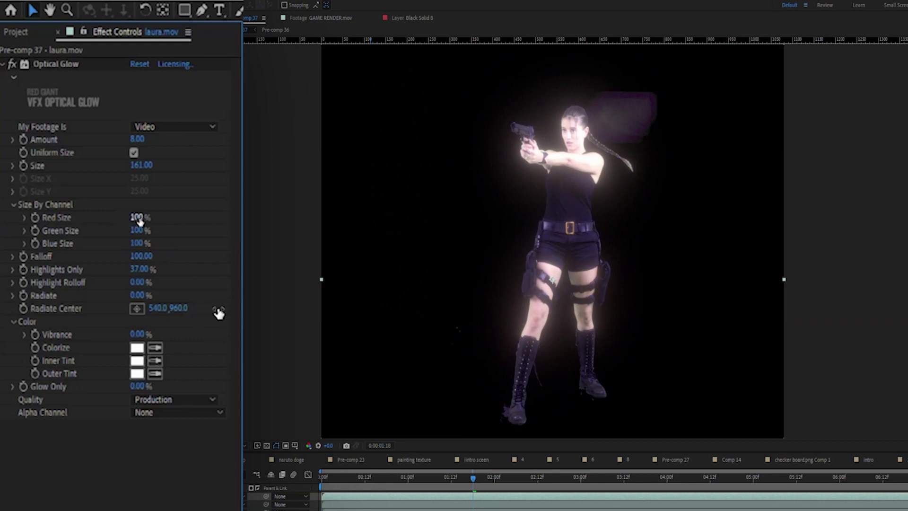
- Try a Red Size of 0% and a different Green Size in Optical Glow, and undo both changes
drag(139, 221, 47, 225)
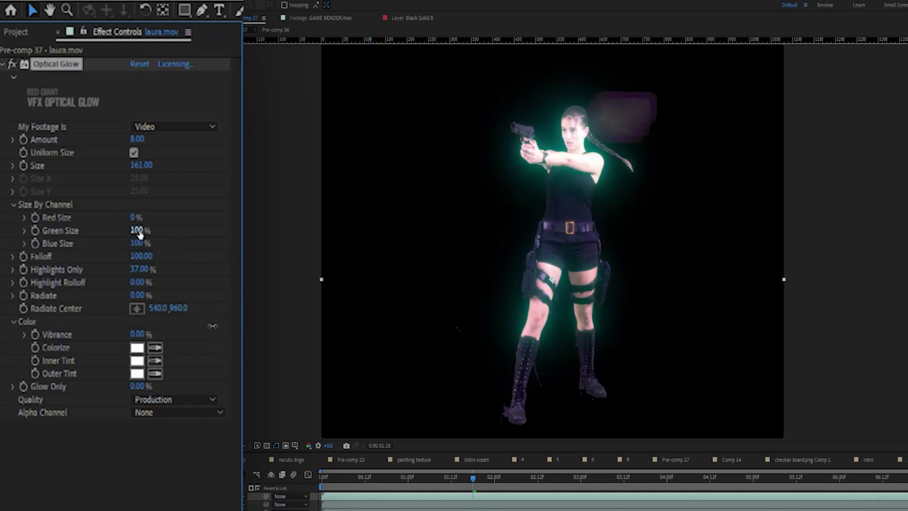
drag(138, 232, 177, 253)
key(ctrl+z)
key(ctrl+z)
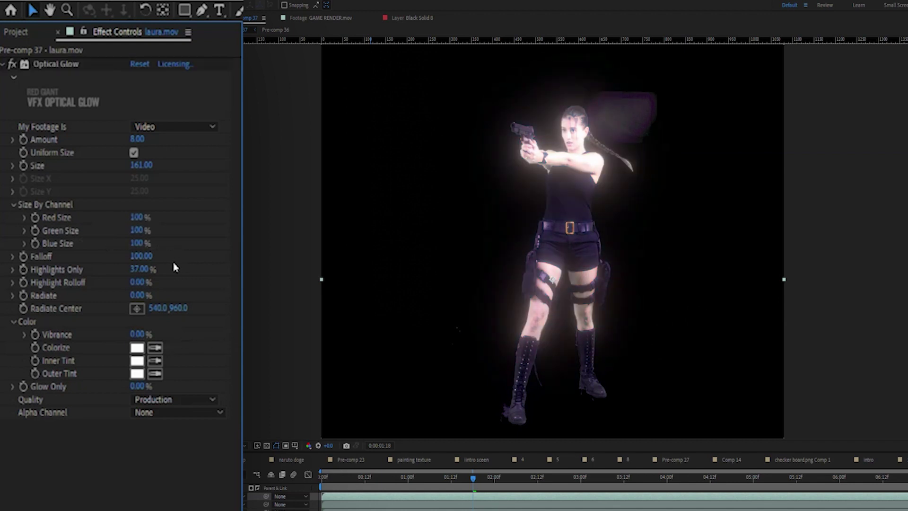
key(ctrl+z)
key(Delete)
- Set Optical Glow's Colorize color to light pink F4BABA and its Inner Tint to yellow F0DC6F
click(136, 352)
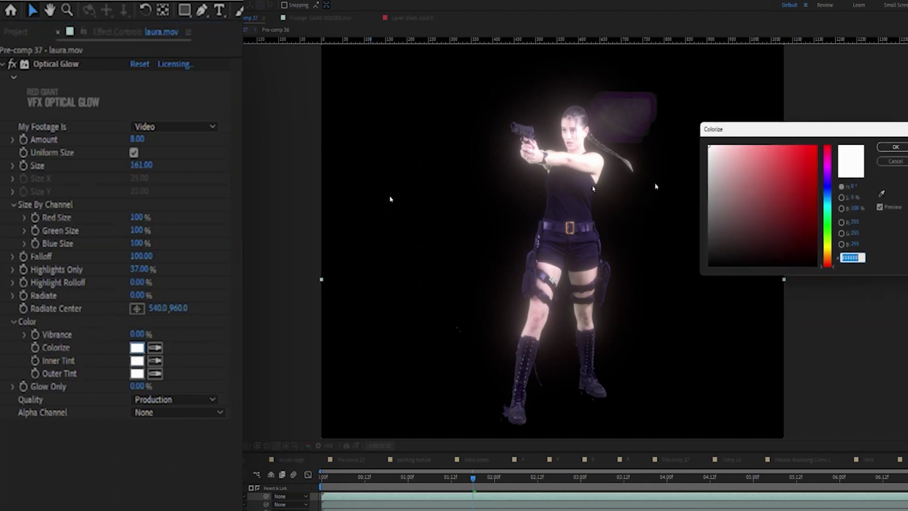
click(728, 151)
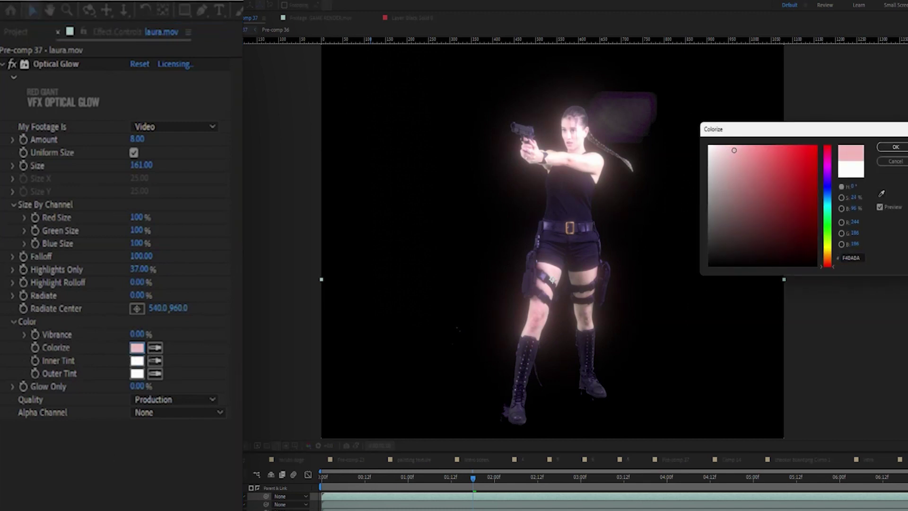
click(895, 147)
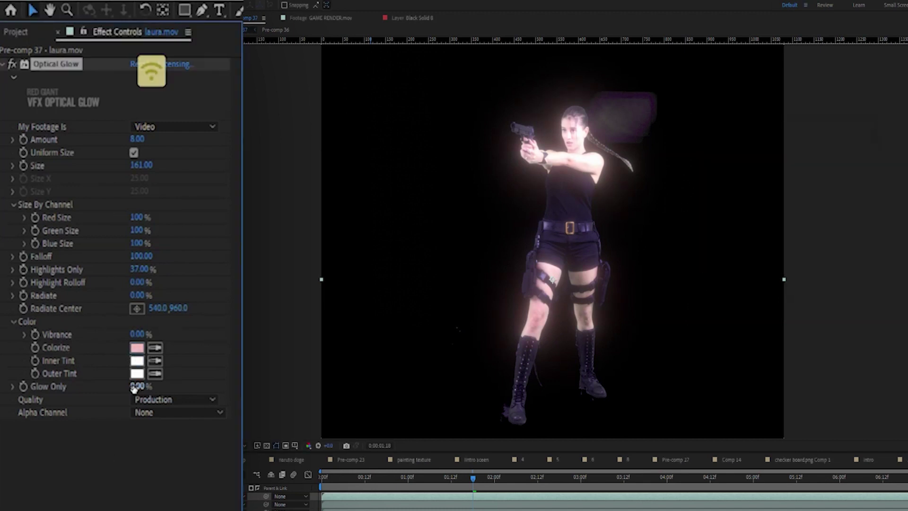
click(137, 361)
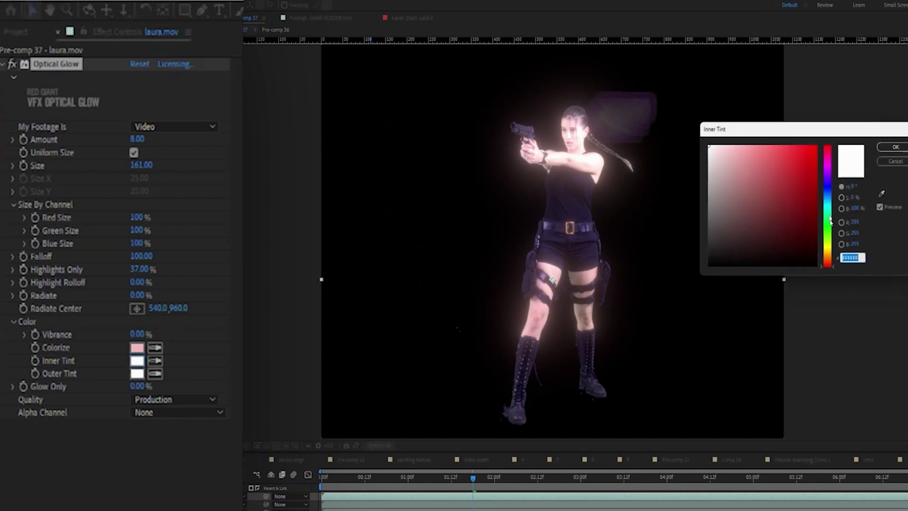
click(828, 251)
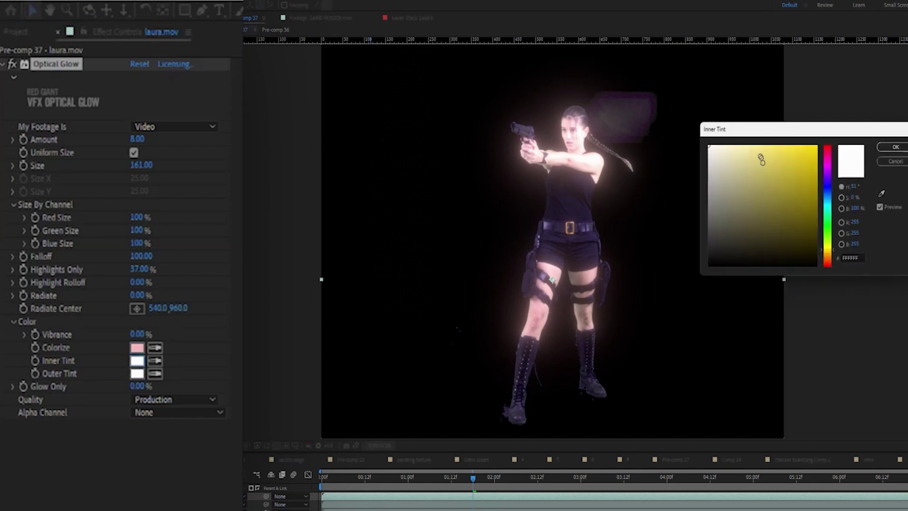
drag(760, 154, 767, 153)
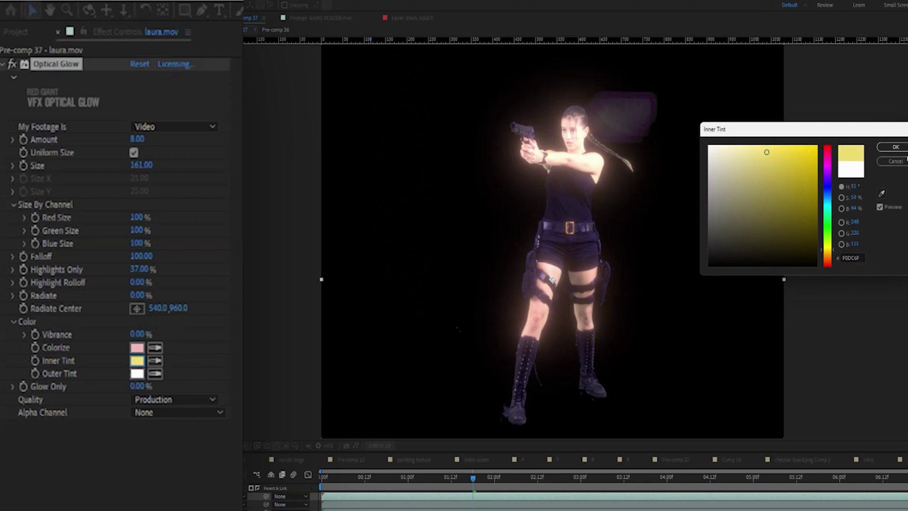
click(895, 147)
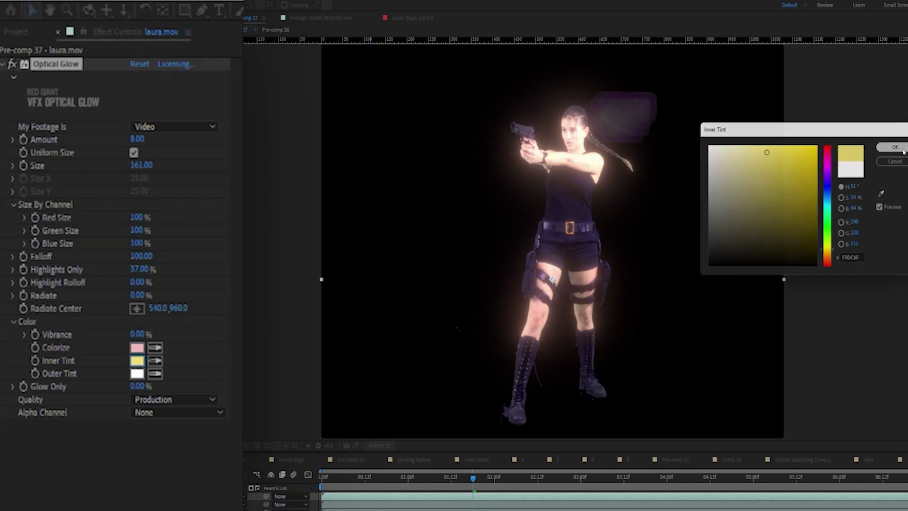
- Set Optical Glow's Outer Tint to a saturated magenta
click(137, 378)
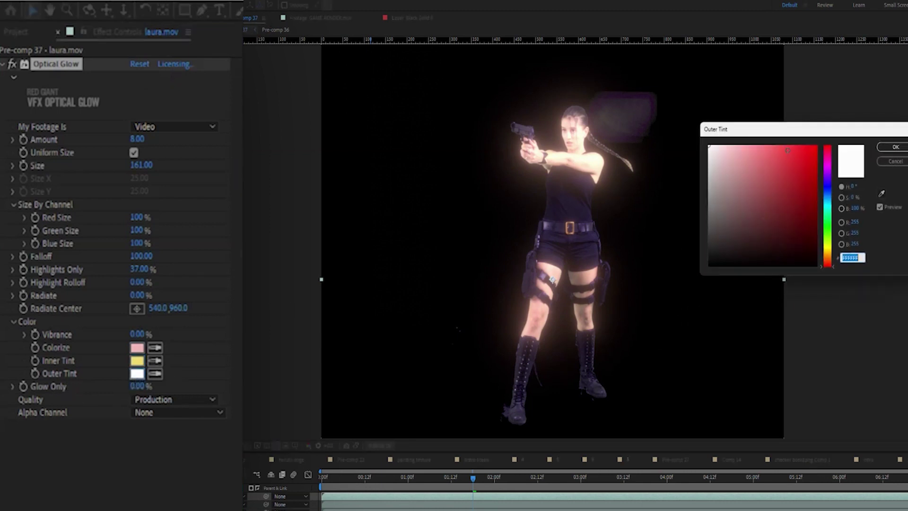
click(793, 144)
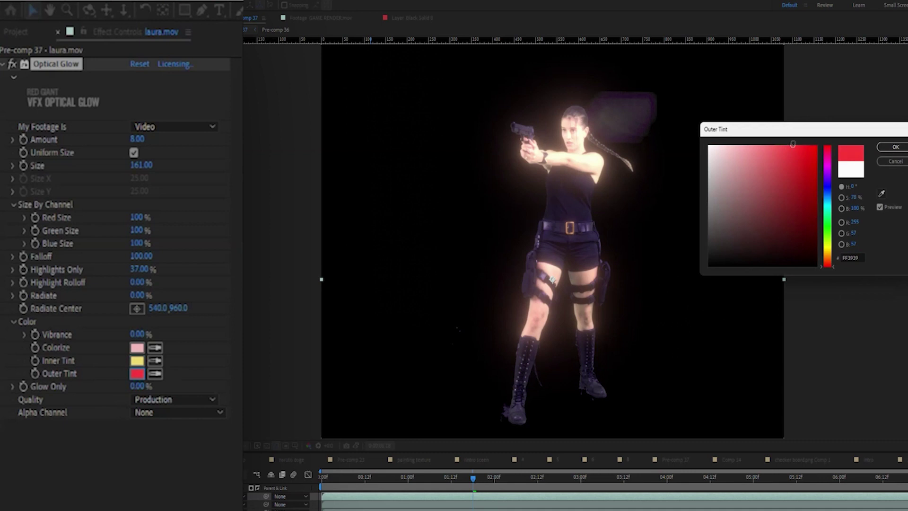
click(826, 165)
click(897, 144)
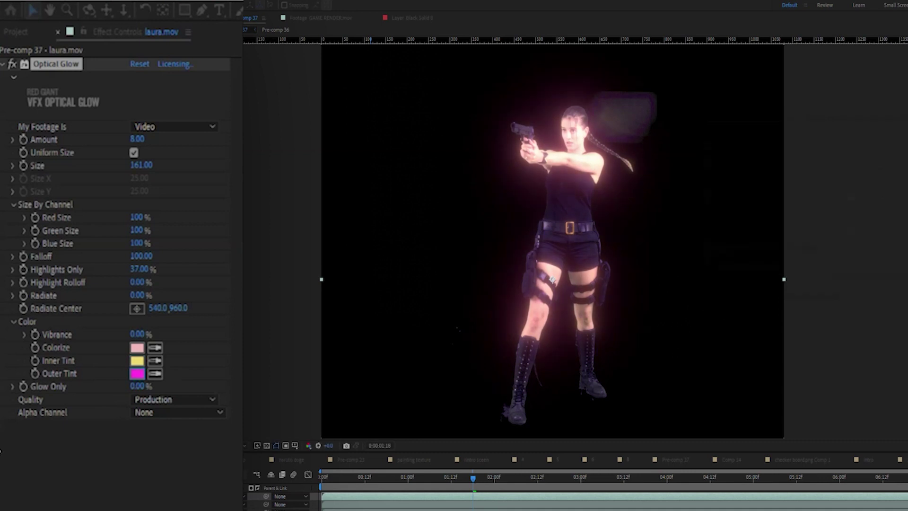
- Change Optical Glow's Inner Tint to bright blue 12A4E1
click(137, 361)
drag(799, 175, 754, 205)
click(827, 200)
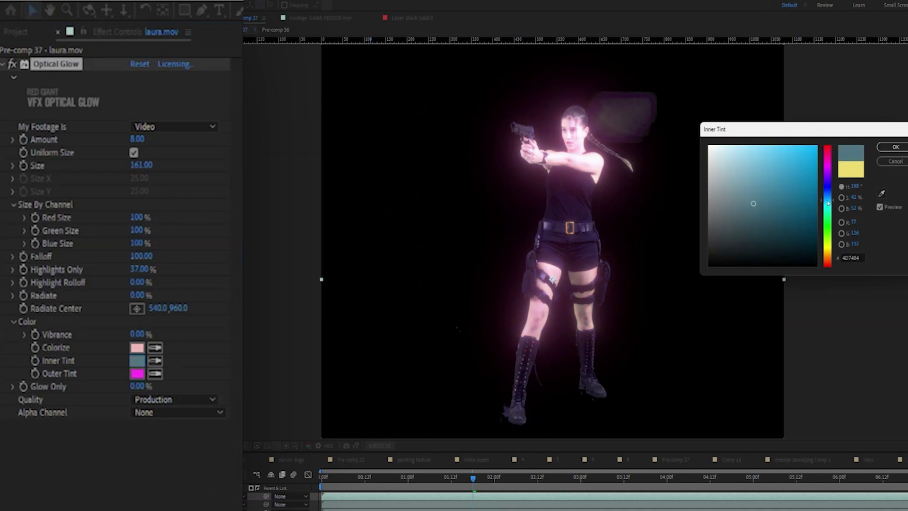
mouse_move(793, 168)
mouse_down()
mouse_move(798, 160)
mouse_move(781, 180)
mouse_move(804, 189)
mouse_move(809, 160)
mouse_up()
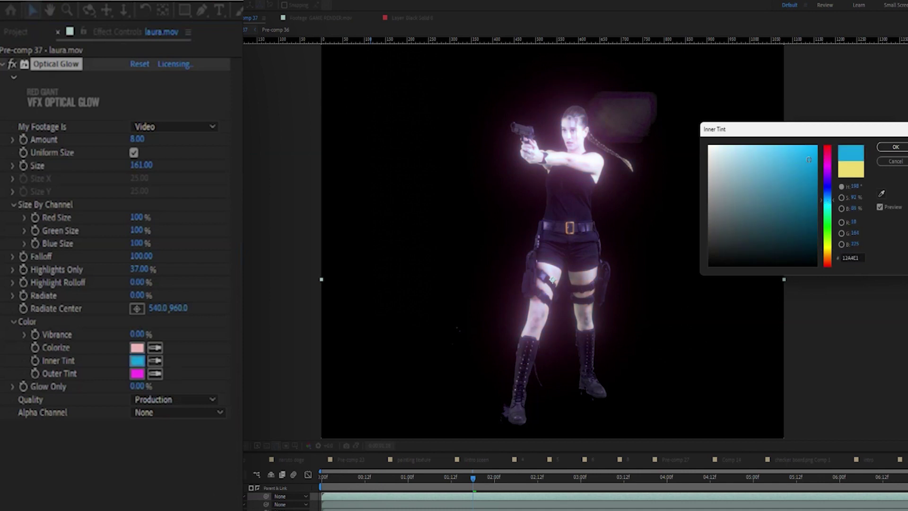
click(884, 149)
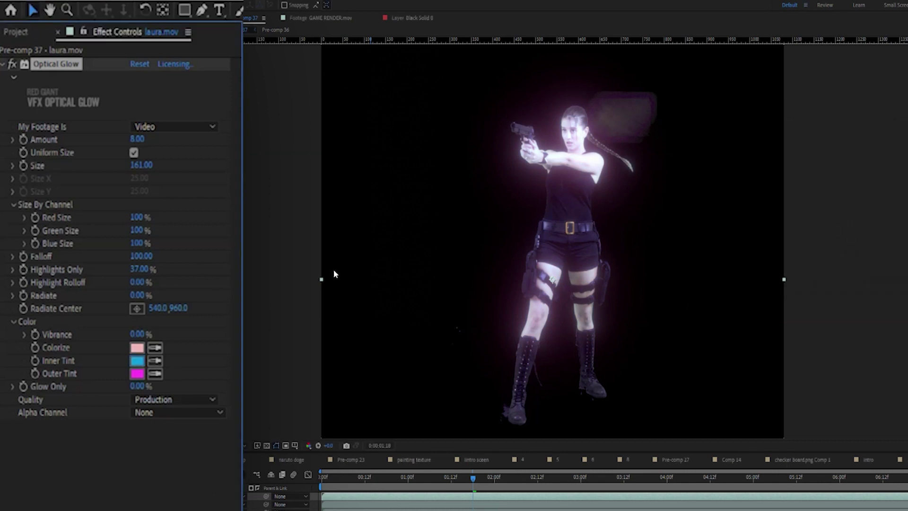
- Restore Optical Glow's Colorize, Inner Tint and Outer Tint colors to white FFFFFF
click(138, 348)
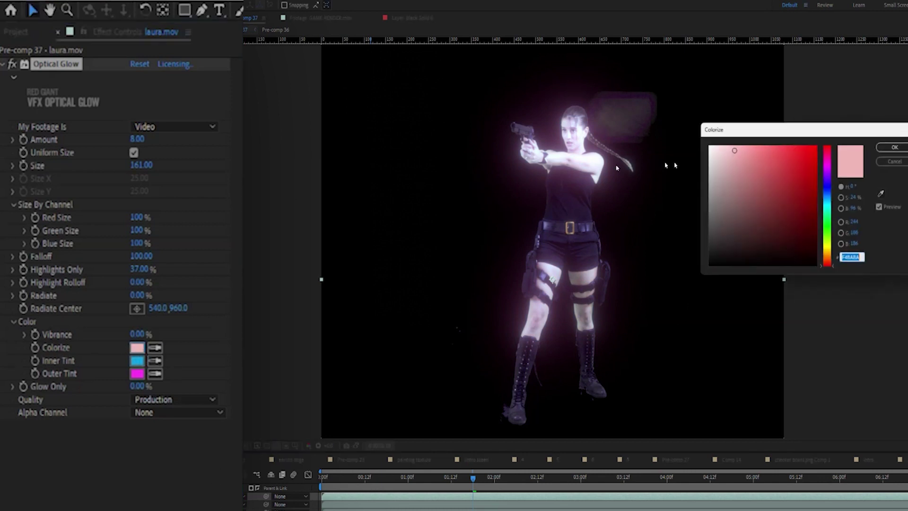
text(FFFFFF)
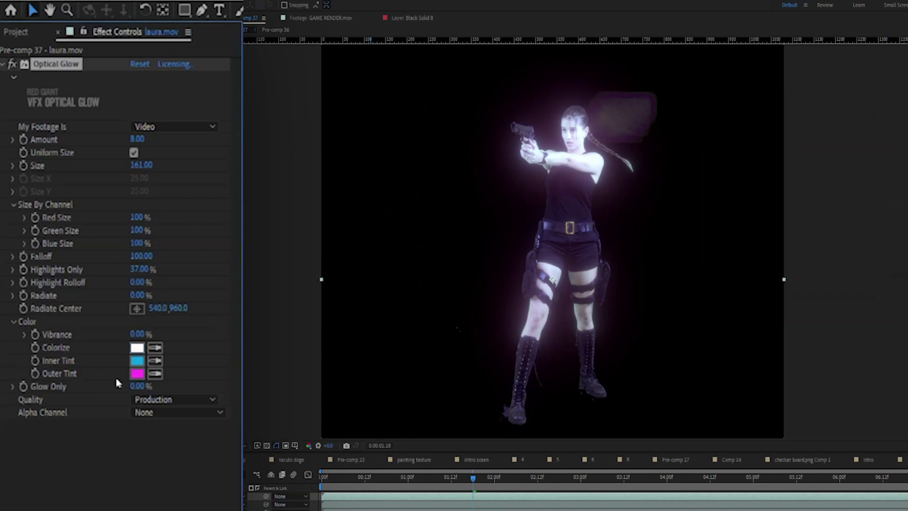
click(895, 148)
click(137, 361)
text(FFFFFF)
click(896, 147)
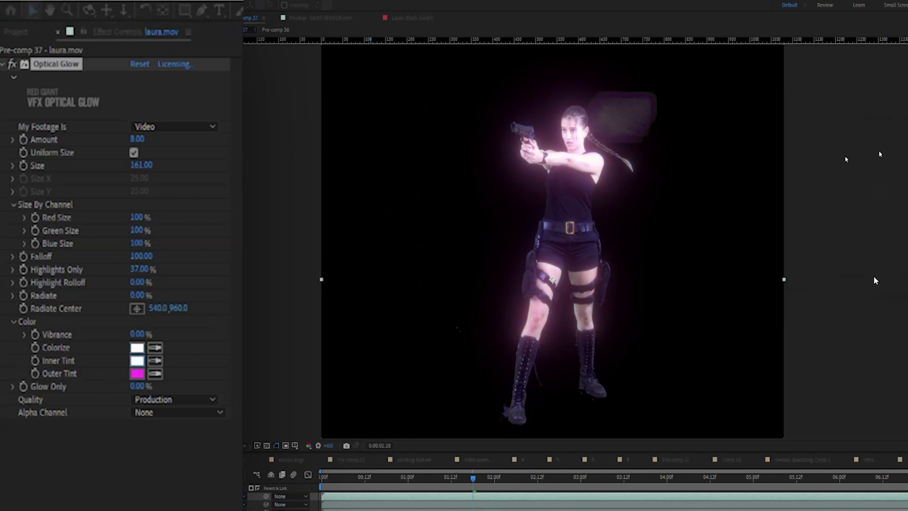
click(137, 374)
text(FFFFFF)
key(Return)
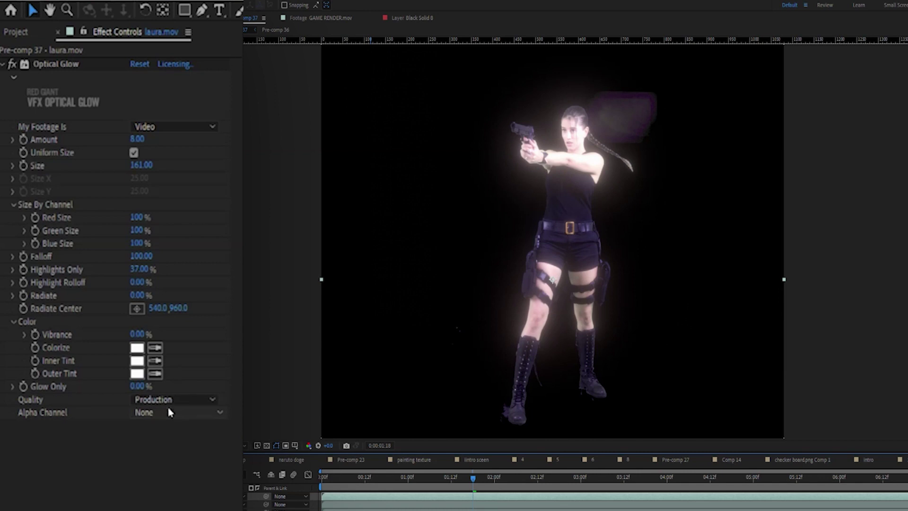
- Set Optical Glow's Alpha Channel to Extend (Unmult), comparing it with None over the background layers
click(163, 414)
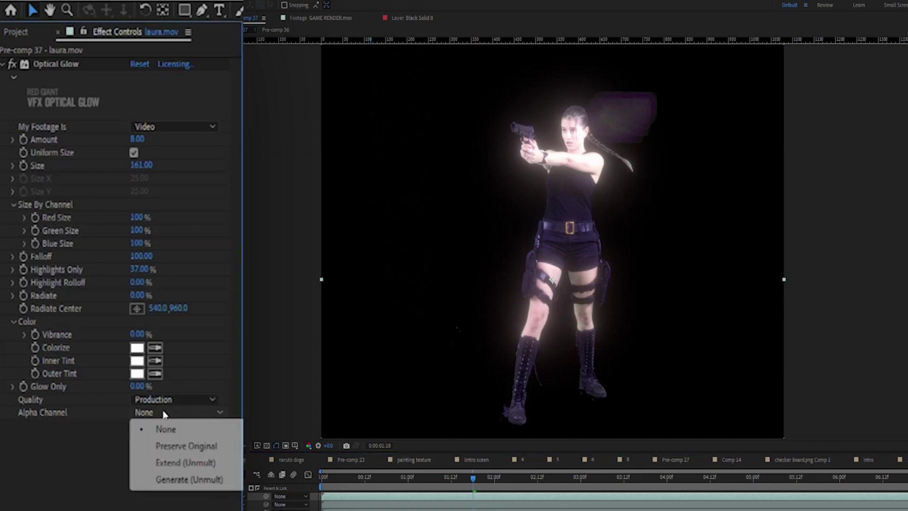
click(164, 460)
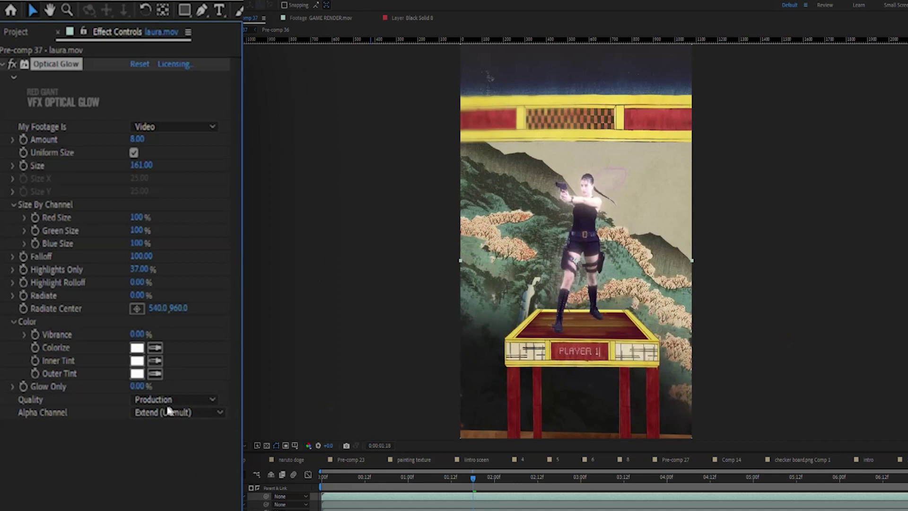
click(169, 411)
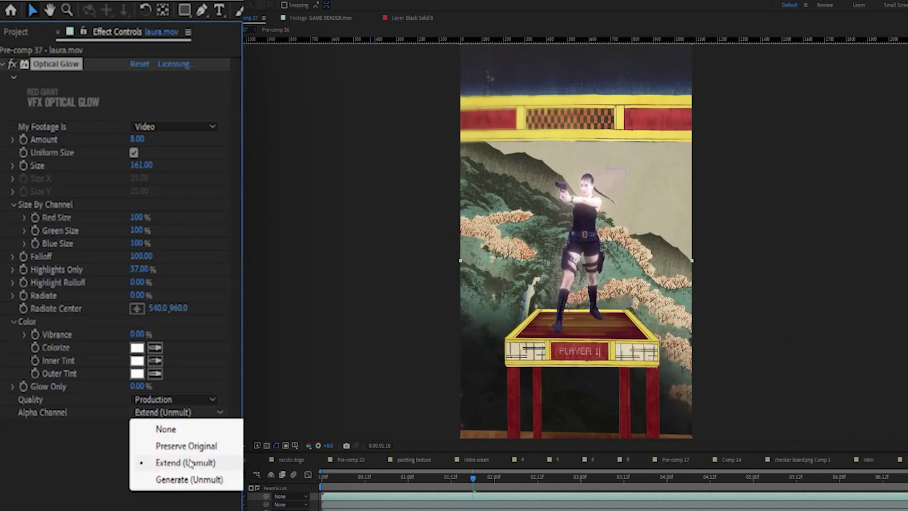
click(182, 428)
click(184, 427)
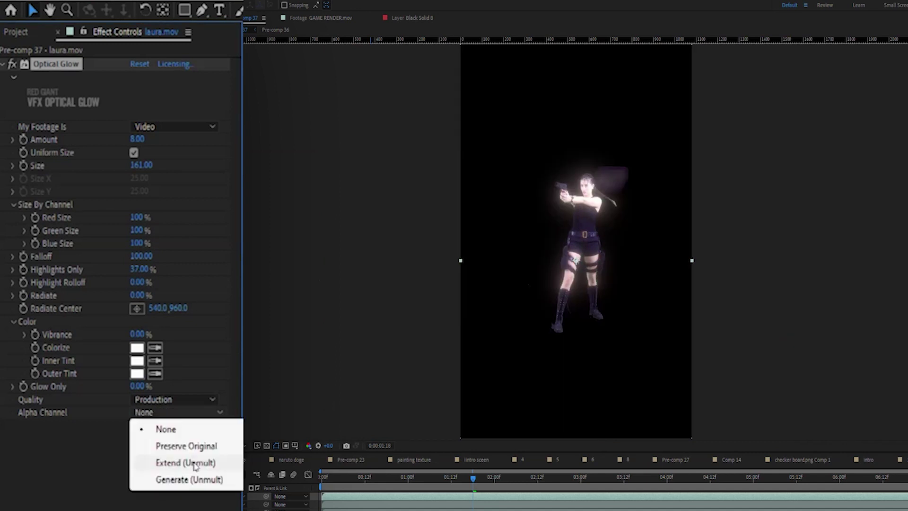
click(195, 462)
scroll(623, 209, up, 2)
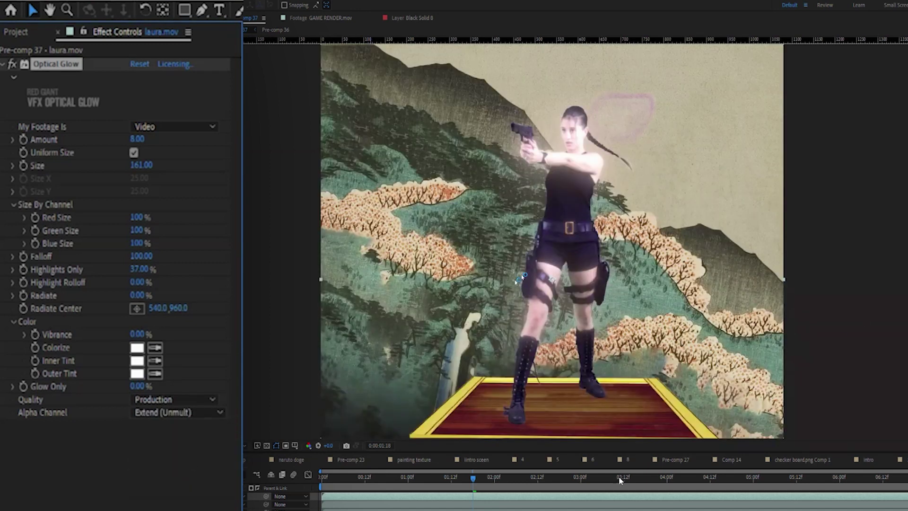
key(comma)
key(comma)
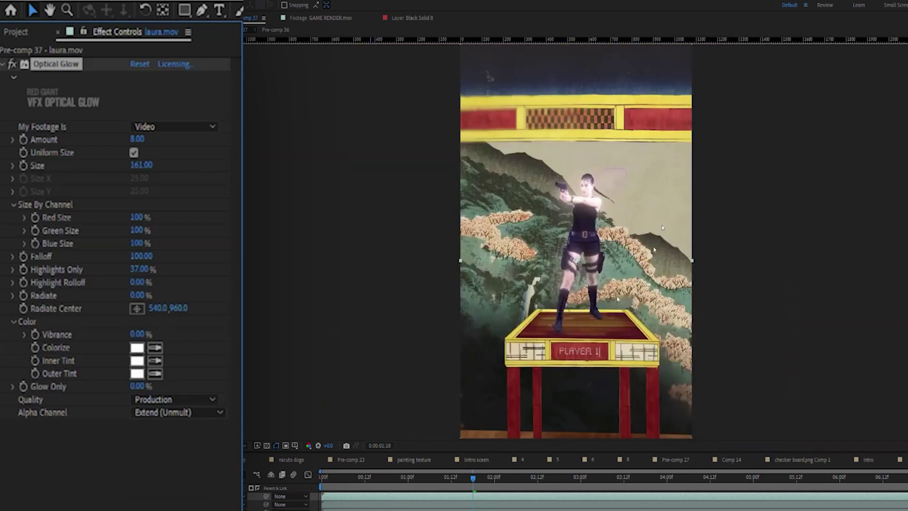
- Set Optical Glow's Colorize color on laura.mov to a bright yellow
scroll(604, 232, up, 1)
scroll(604, 232, down, 1)
click(137, 348)
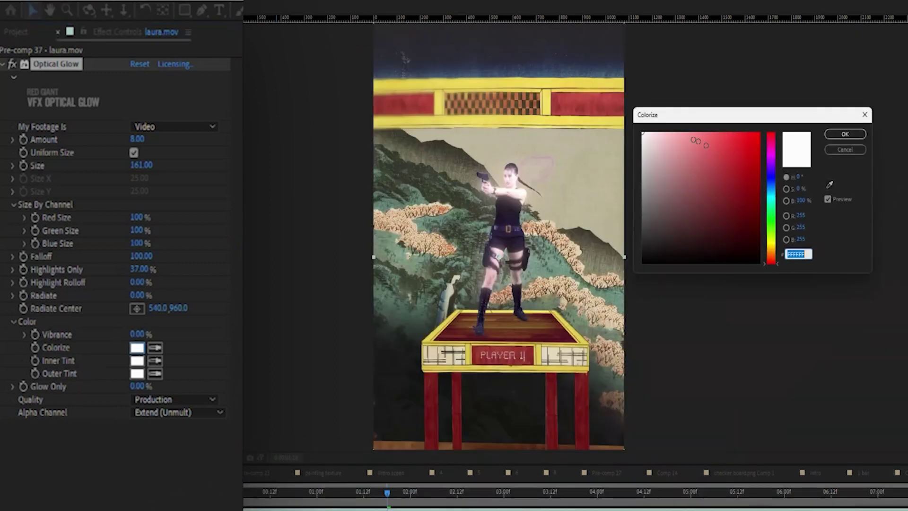
click(698, 134)
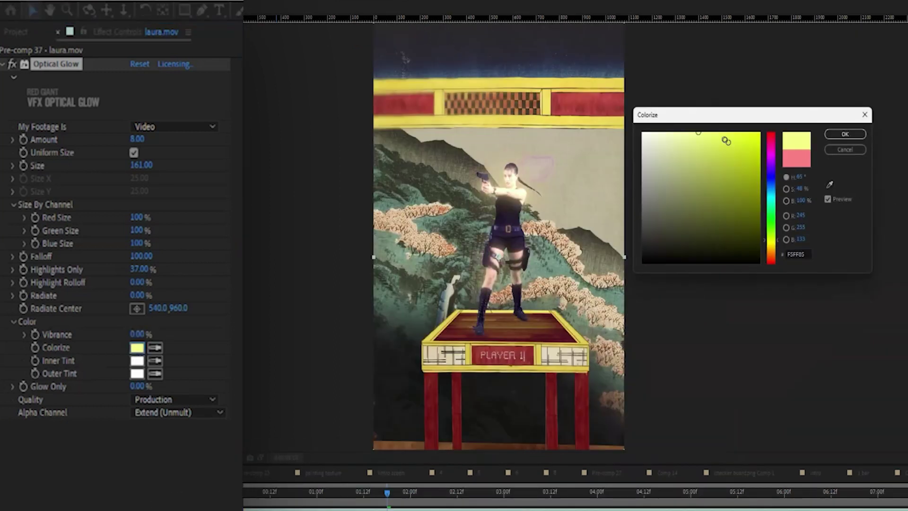
drag(726, 140, 722, 132)
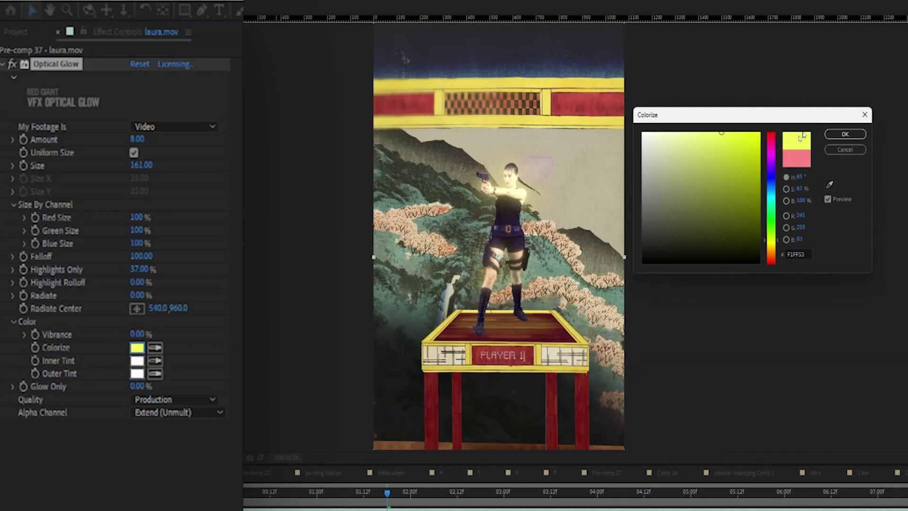
drag(777, 244, 776, 247)
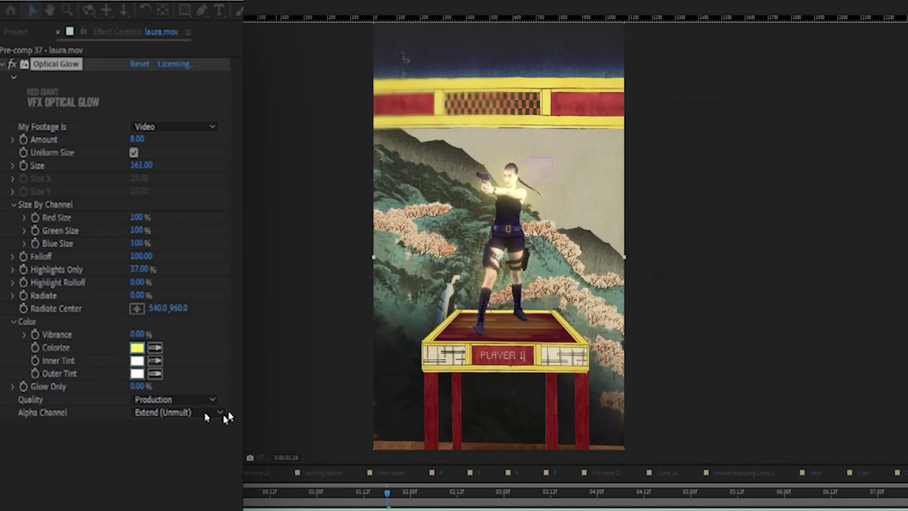
- Change Optical Glow's Inner Tint on laura.mov to soft red F96868
click(137, 362)
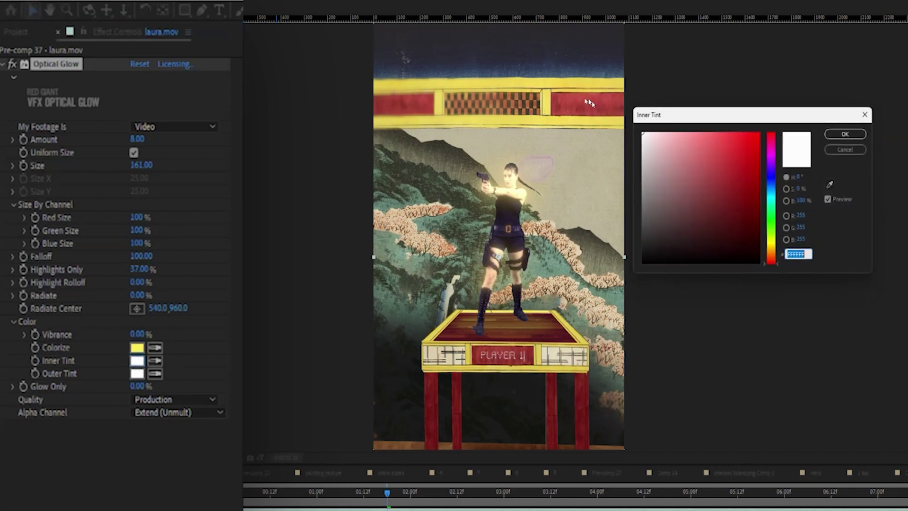
click(714, 136)
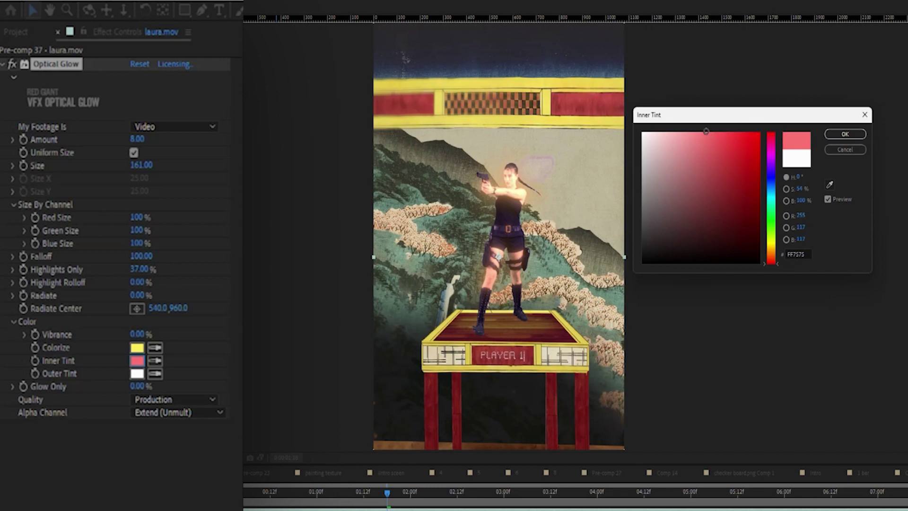
mouse_move(707, 131)
mouse_down()
mouse_move(722, 132)
mouse_move(631, 131)
mouse_move(713, 136)
mouse_up()
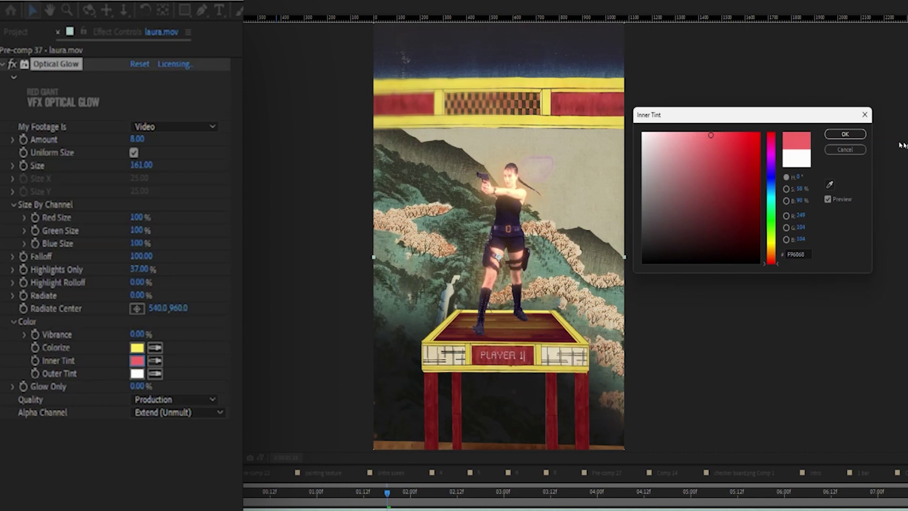
click(846, 134)
- Change Optical Glow's Outer Tint on laura.mov to light green 7CE274
click(137, 375)
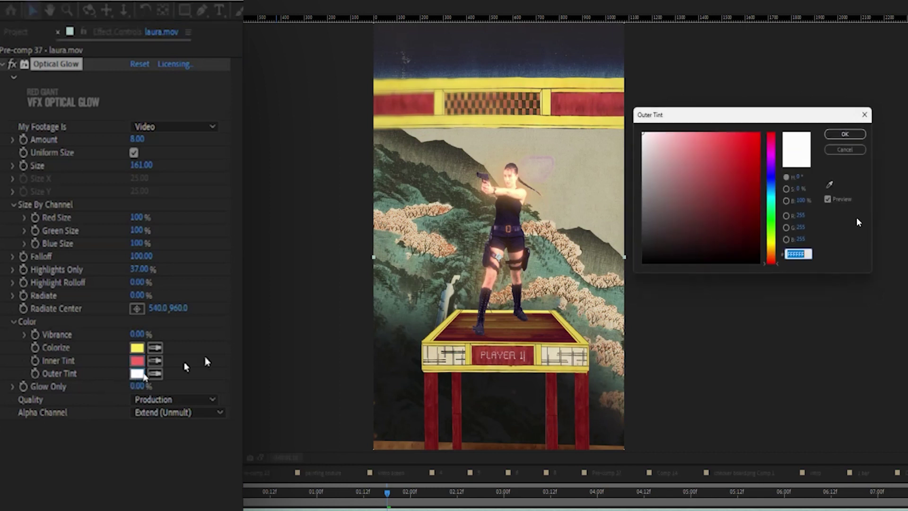
click(772, 241)
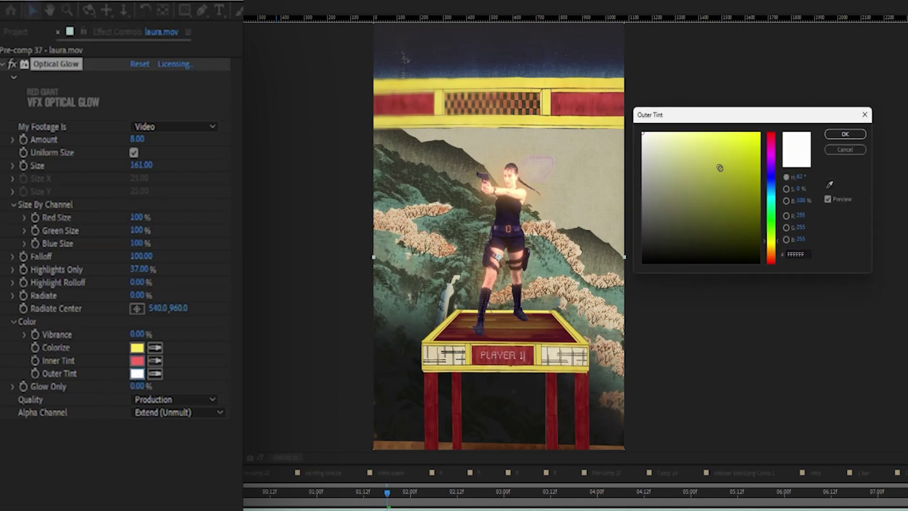
mouse_move(696, 135)
mouse_down()
mouse_move(742, 138)
mouse_move(693, 136)
mouse_move(707, 136)
mouse_up()
drag(767, 190, 777, 225)
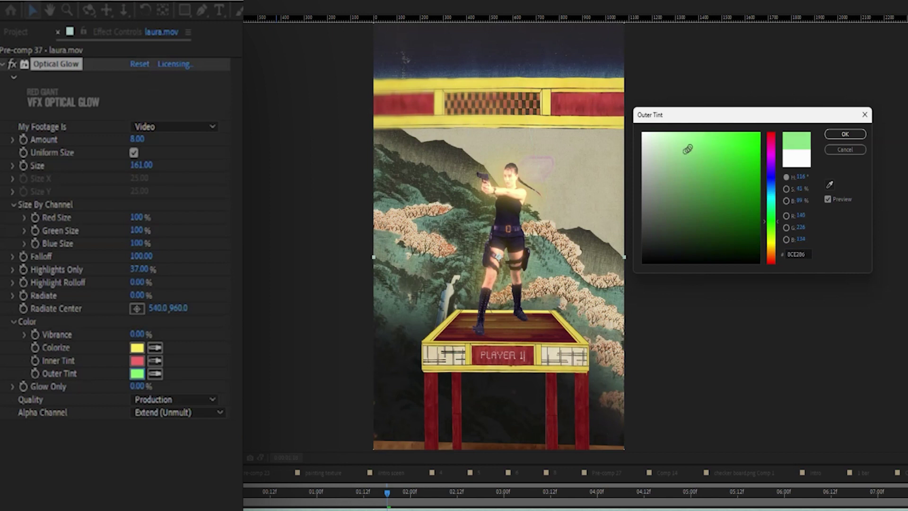
mouse_move(688, 149)
mouse_down()
mouse_move(712, 142)
mouse_move(700, 147)
mouse_up()
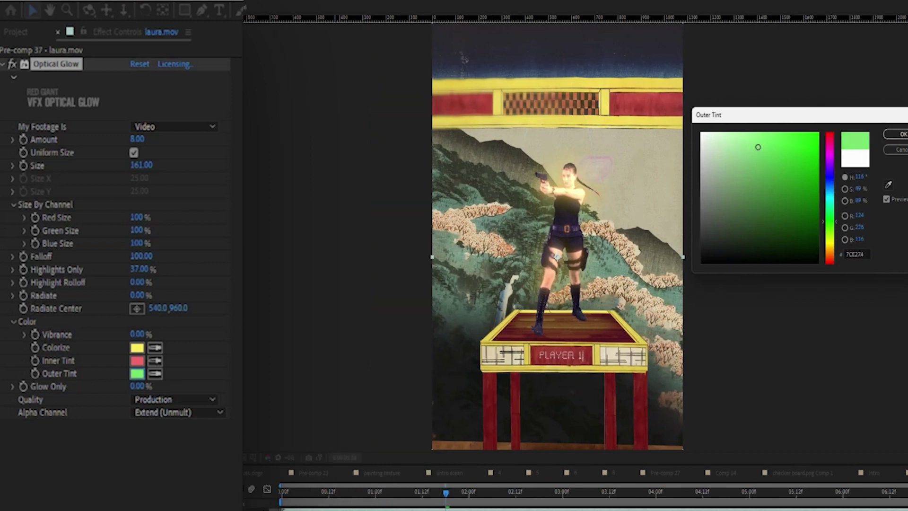
click(895, 137)
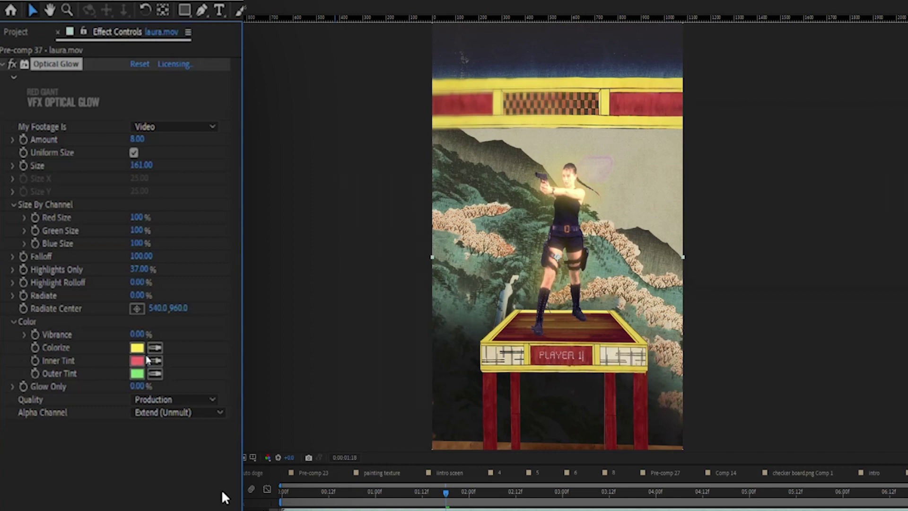
- Preview the tinted glow in playback and set laura.mov's Optical Glow Amount to 16.70 and Highlights Only to 60%
click(310, 494)
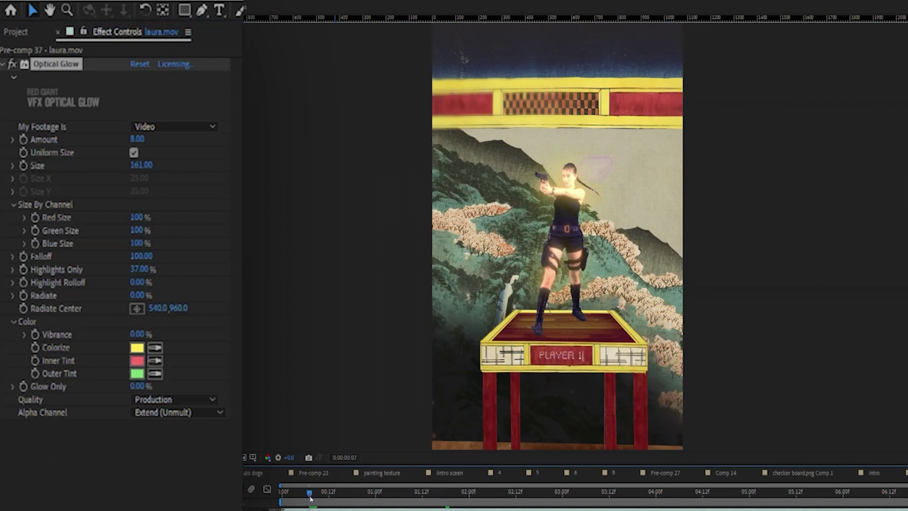
key(space)
key(space)
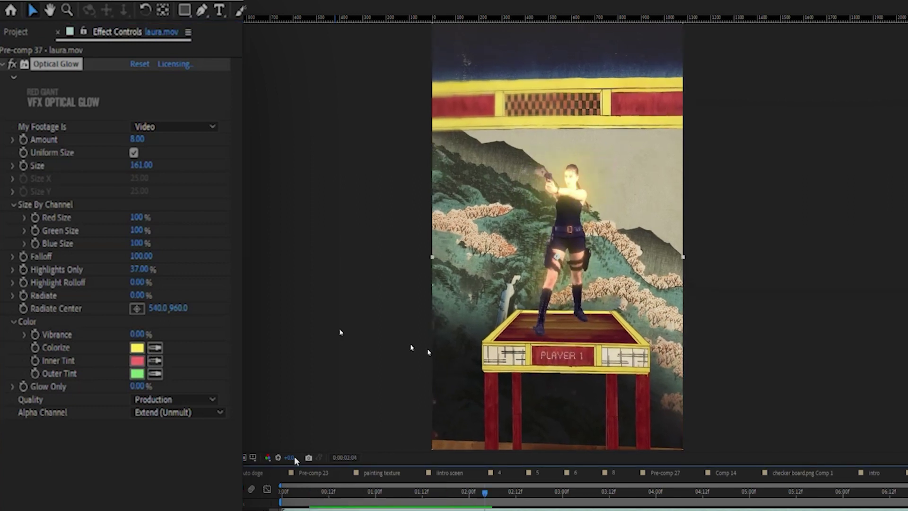
click(417, 506)
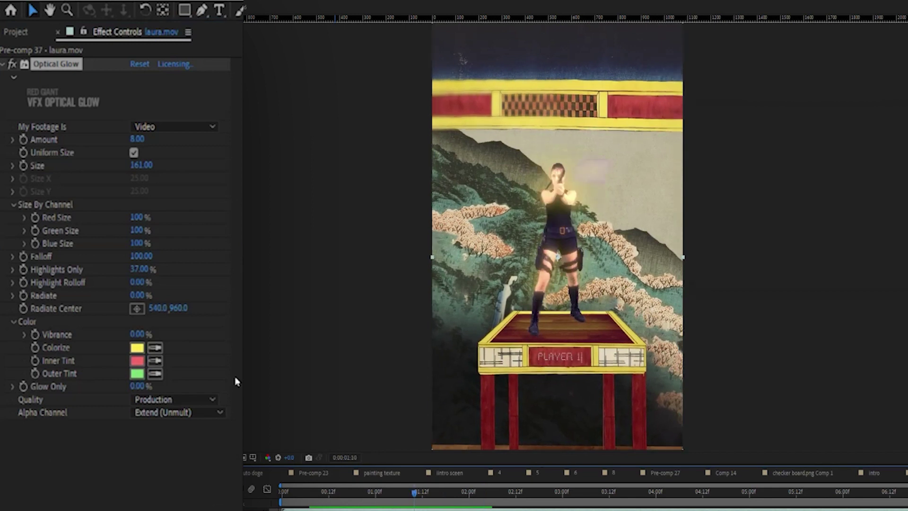
click(379, 492)
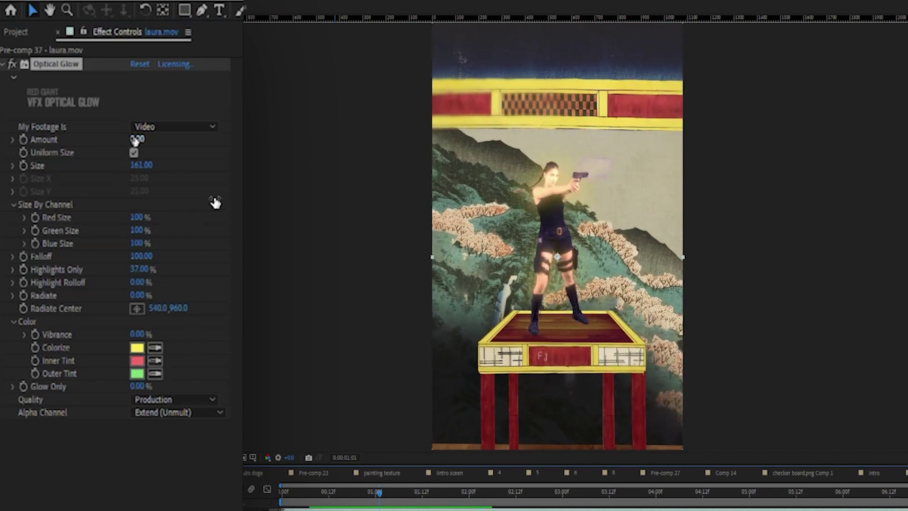
drag(135, 141, 175, 157)
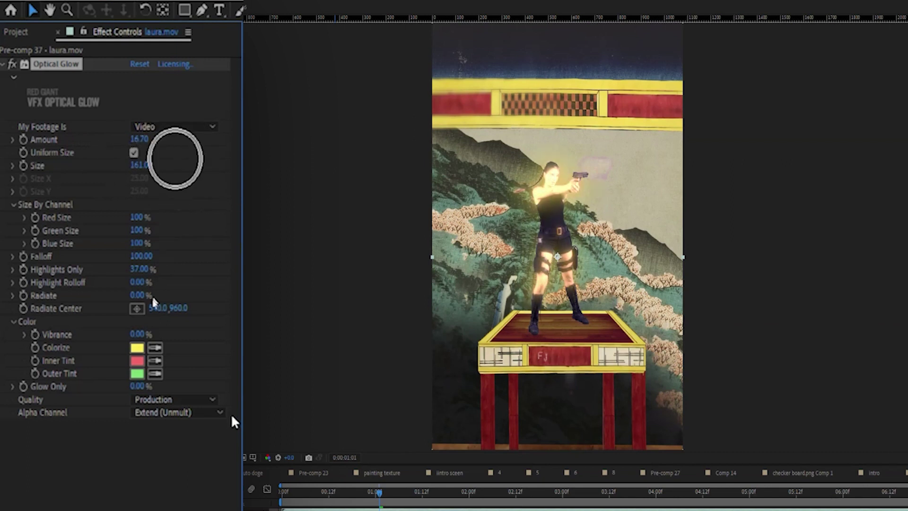
drag(146, 266, 152, 268)
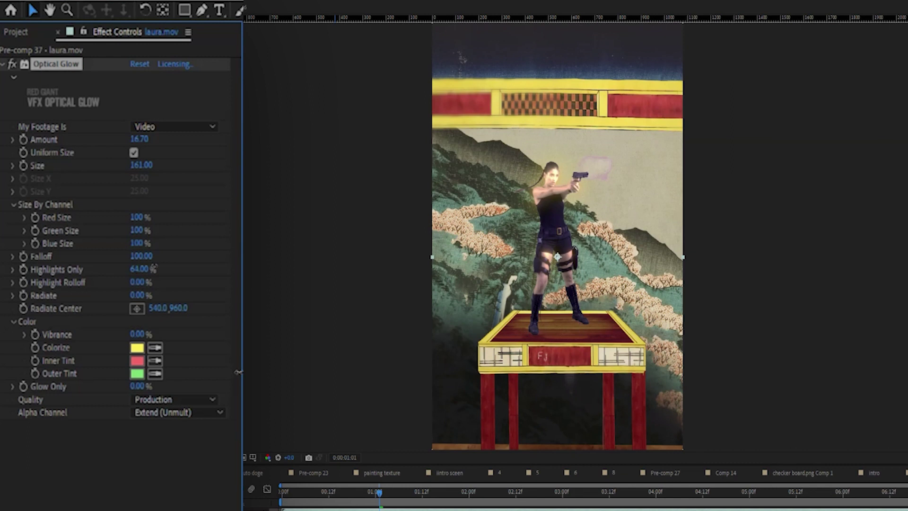
drag(238, 372, 233, 370)
key(space)
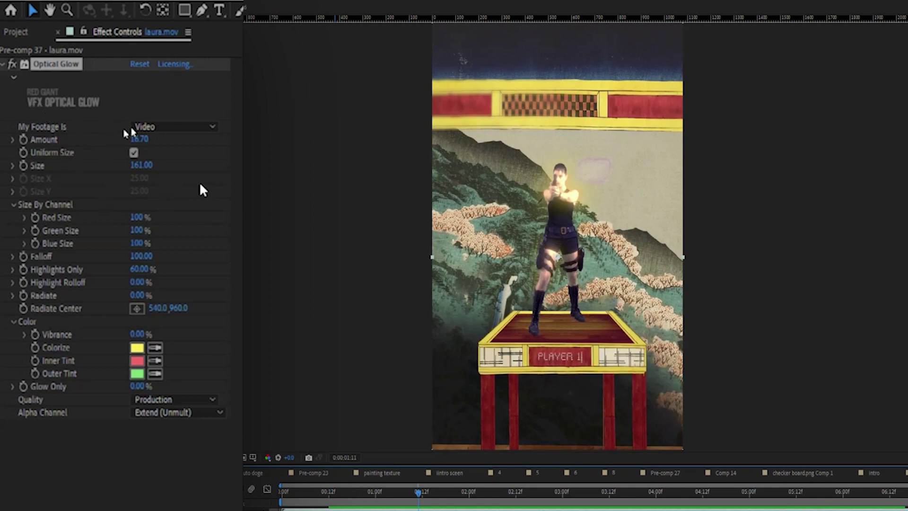
- Try Optical Glow's My Footage Is setting as Log on laura.mov and return it to Video
click(152, 127)
click(164, 160)
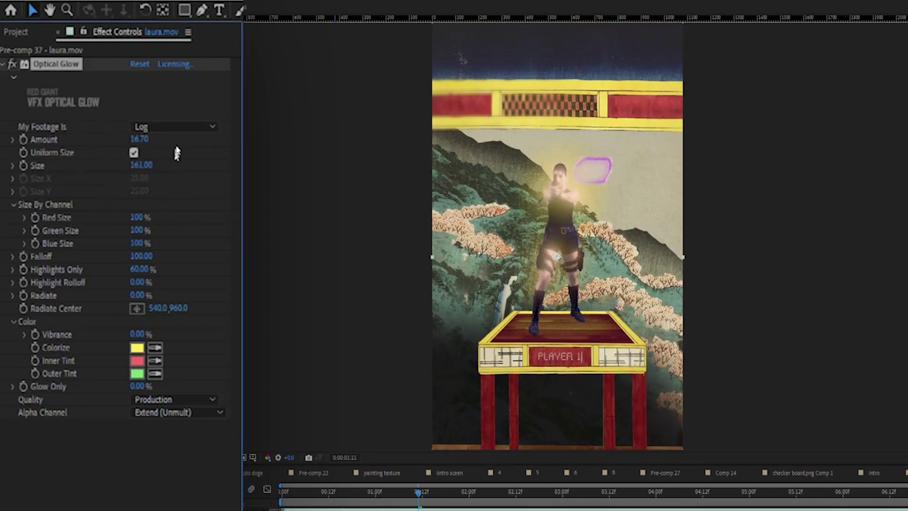
click(171, 127)
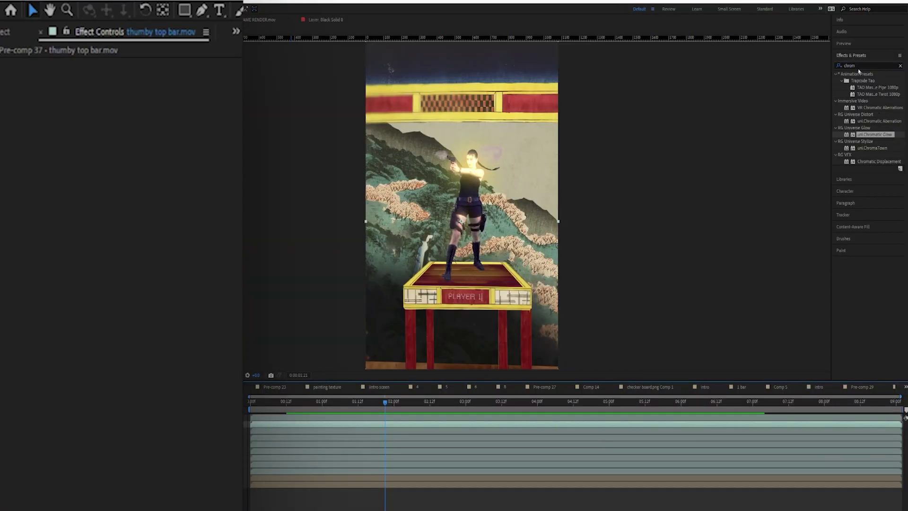
- Apply Optical Glow to the thumby top bar.mov layer with Alpha Channel set to Extend (Unmult)
click(858, 67)
text(opti)
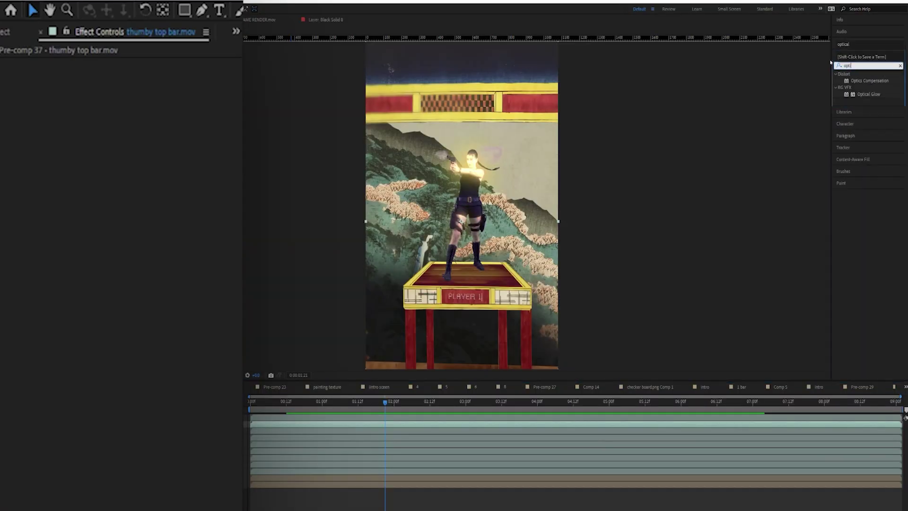
double_click(866, 94)
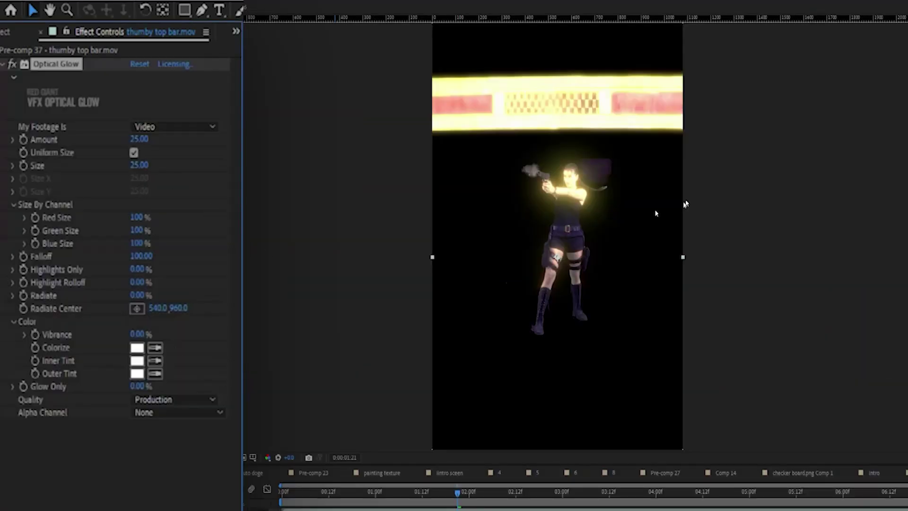
click(191, 414)
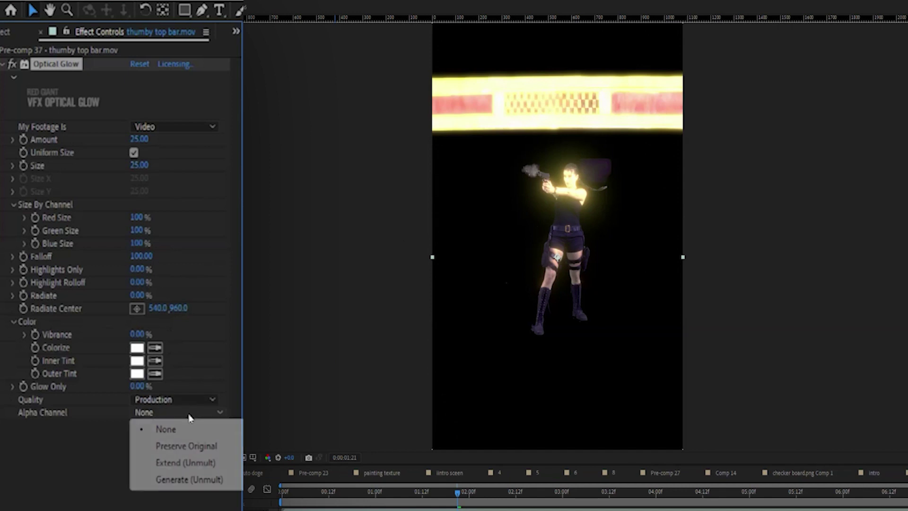
click(203, 463)
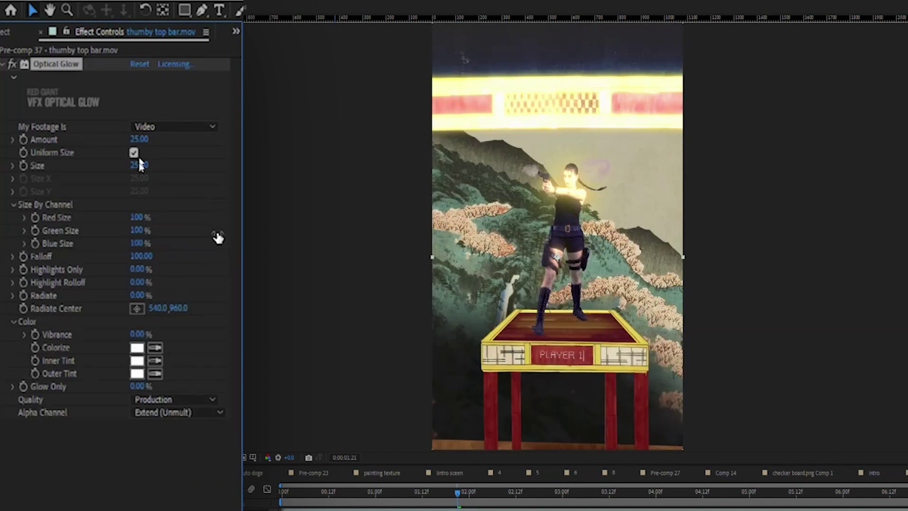
- Set the top bar's Optical Glow to Amount 14, Size 80 and Highlights Only 79%
drag(111, 138, 113, 138)
drag(189, 179, 191, 178)
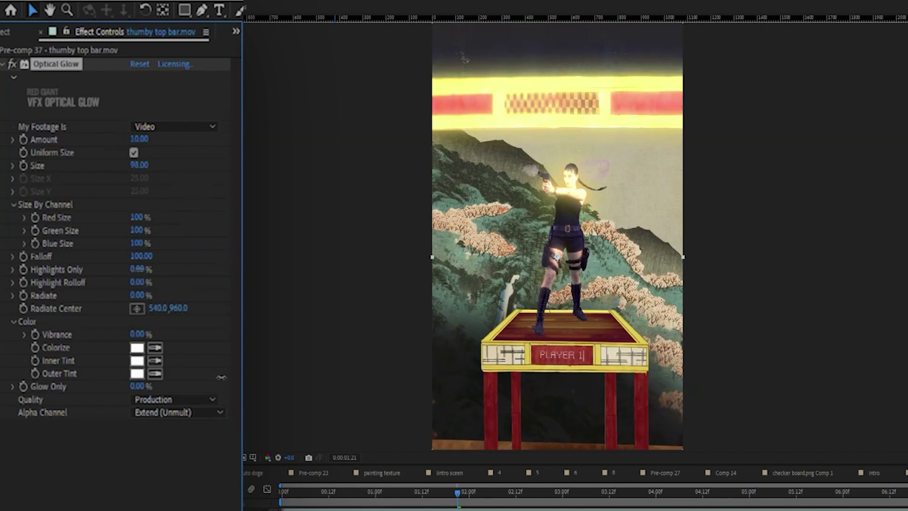
drag(154, 270, 204, 291)
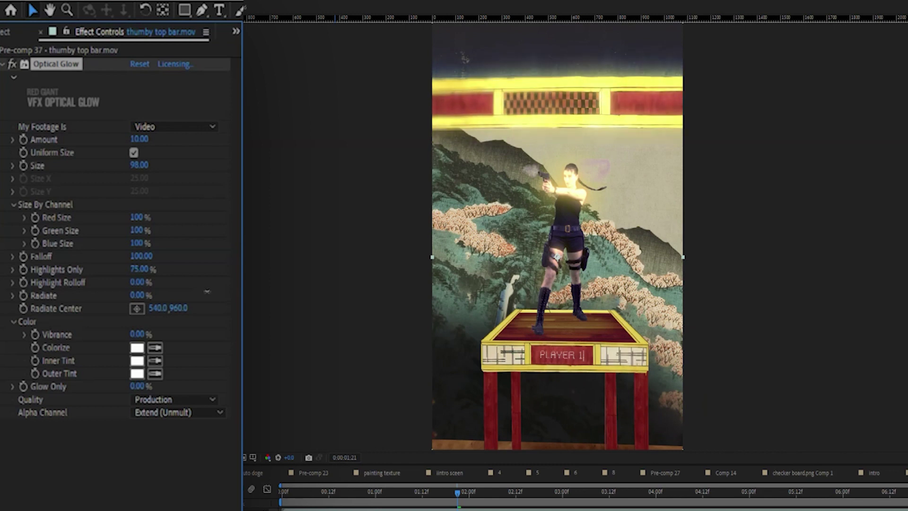
drag(209, 292, 188, 177)
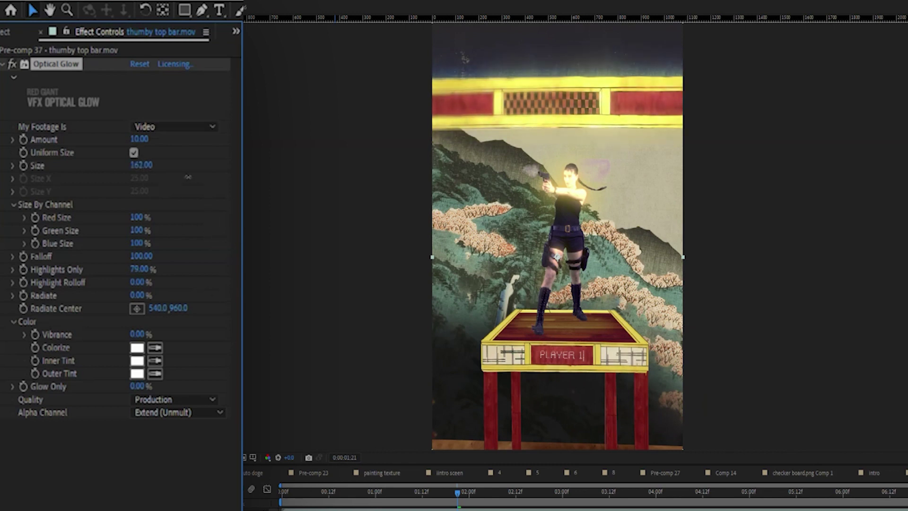
drag(179, 270, 222, 295)
drag(139, 139, 239, 212)
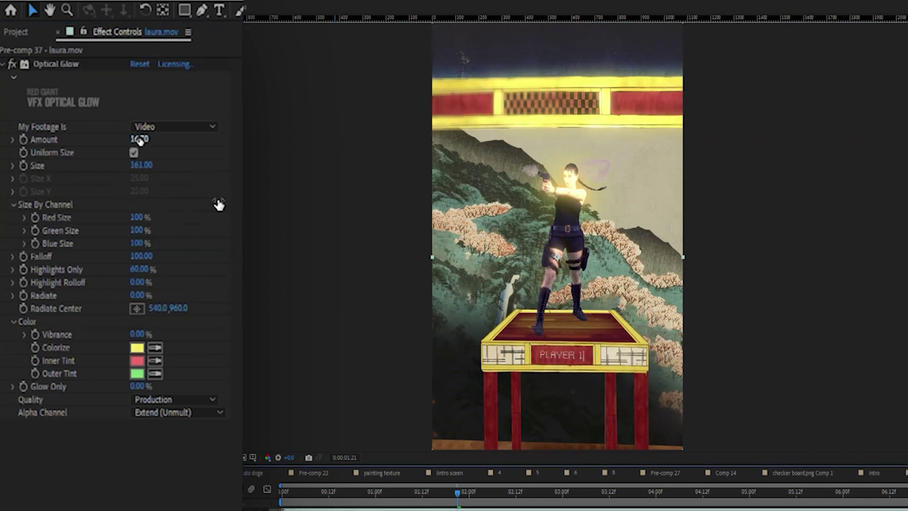
- Set laura.mov's Optical Glow Amount to 6 and Highlights Only to 19%, and preview the result
drag(140, 141, 104, 143)
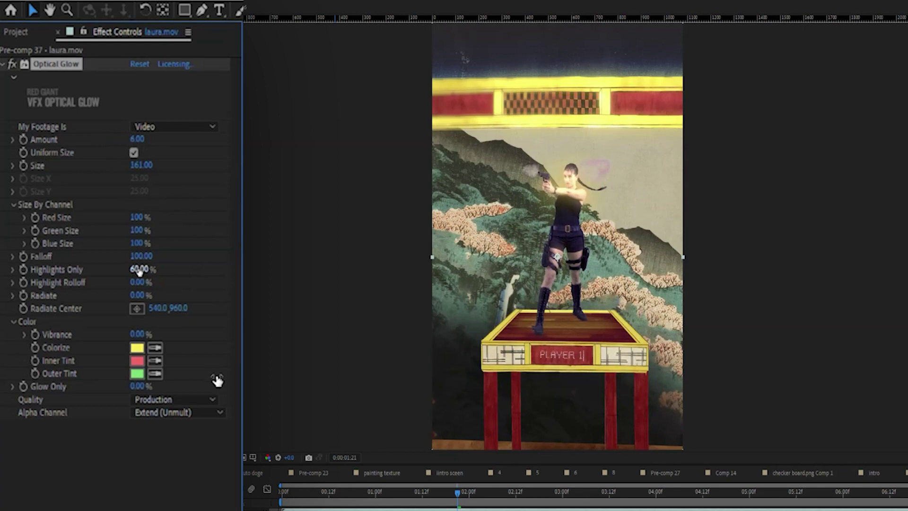
drag(139, 270, 112, 271)
key(space)
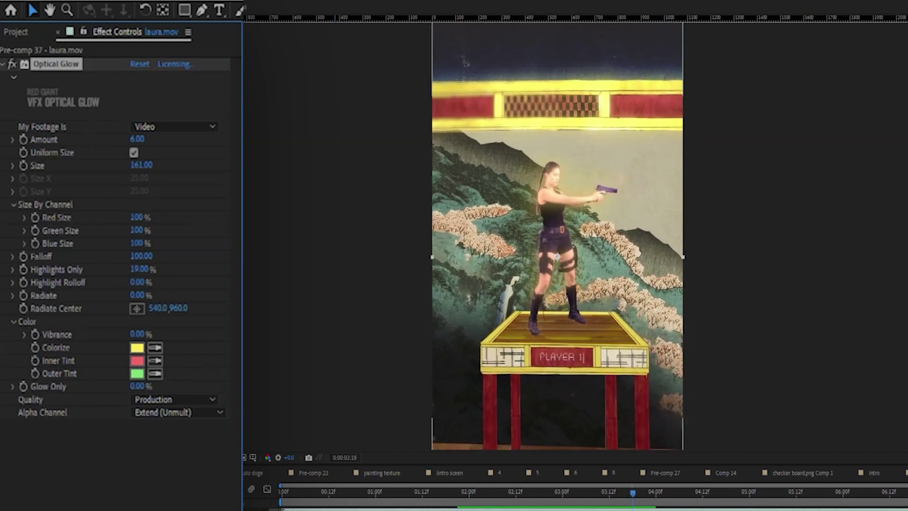
- Copy the Optical Glow effect from thumby top bar.mov to platform.mov and set its Size to 185
key(ctrl+Down)
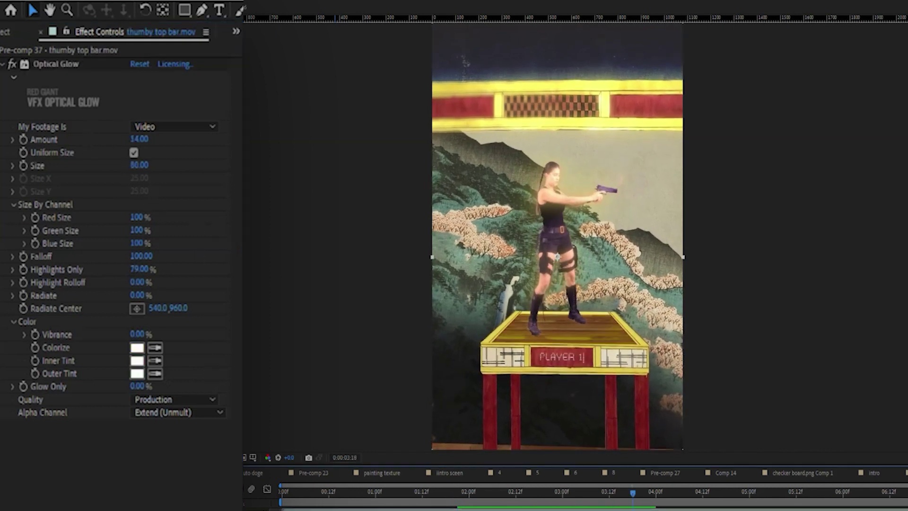
click(102, 64)
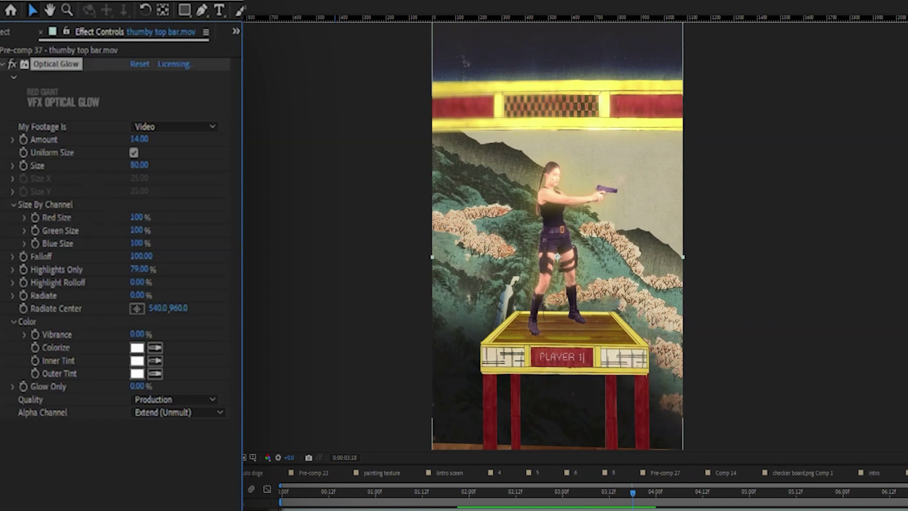
key(ctrl+Down)
key(ctrl+v)
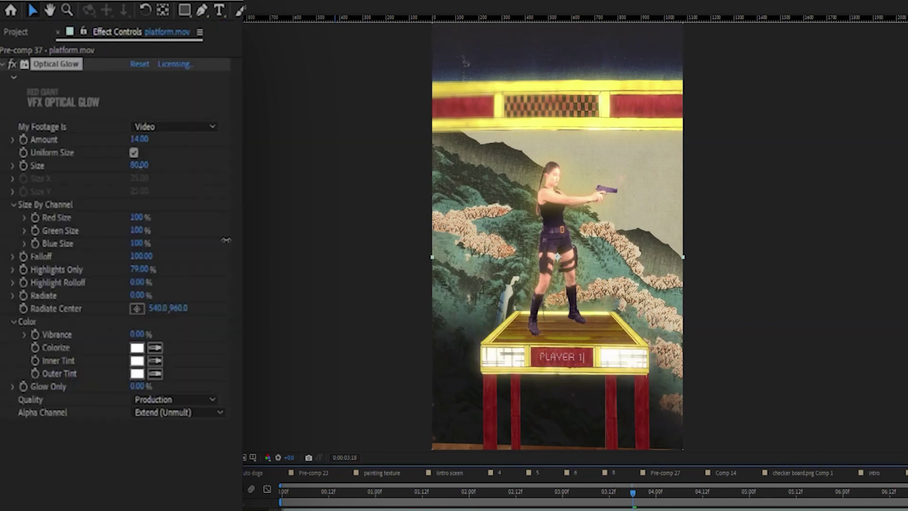
drag(140, 165, 216, 172)
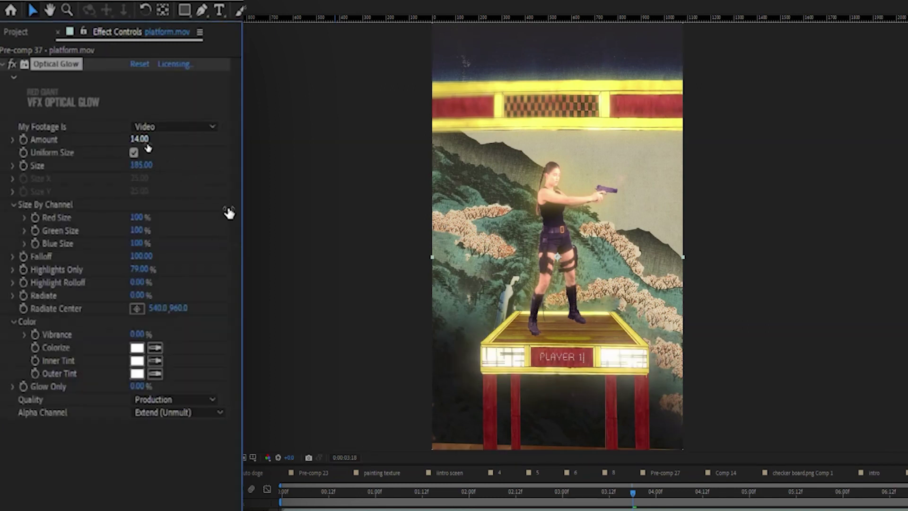
- Set the Optical Glow on platform.mov to Amount 55, Size 131 and Highlights Only 81%
drag(148, 146, 170, 149)
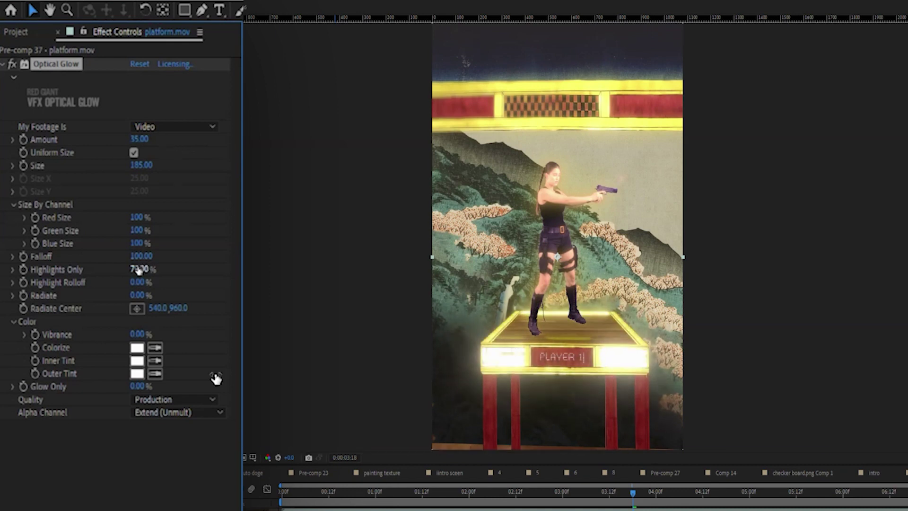
drag(140, 269, 159, 282)
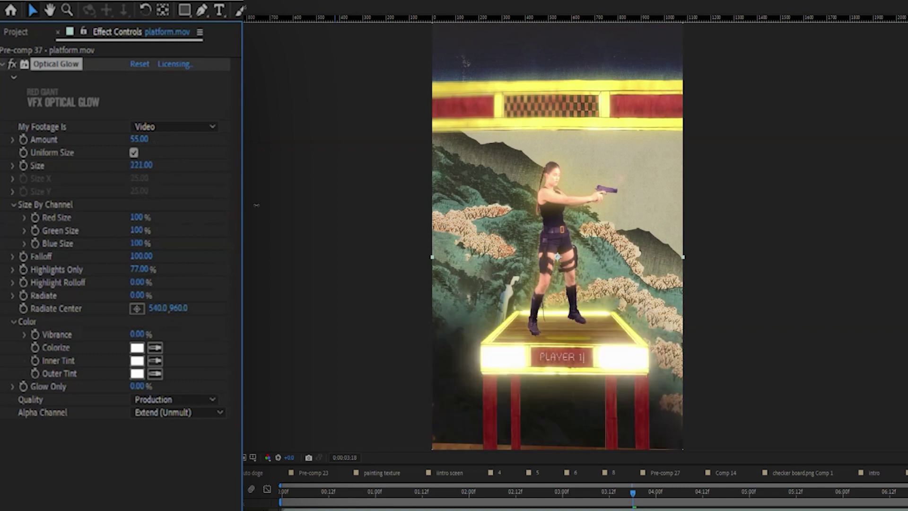
drag(256, 206, 238, 262)
drag(207, 384, 223, 383)
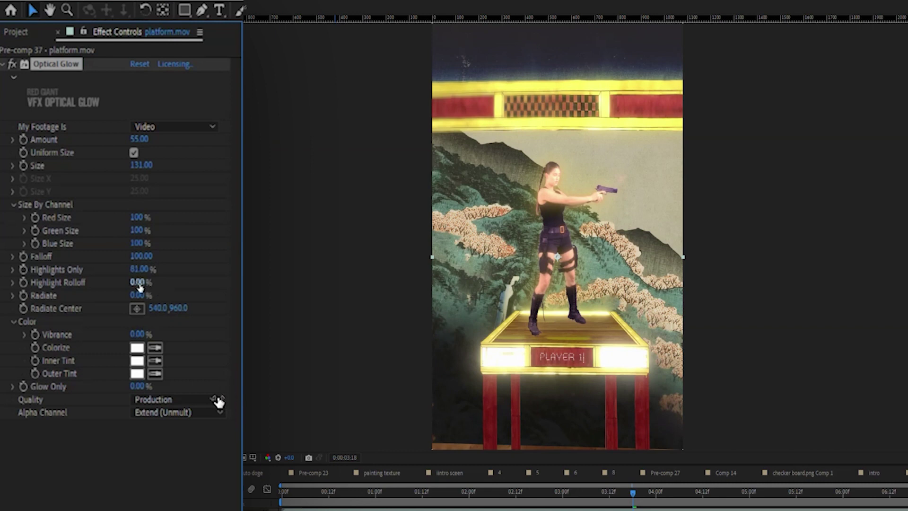
- Try Highlight Rolloff values of 100% and 52% on the platform's Optical Glow, and settle on 80%
drag(148, 283, 248, 255)
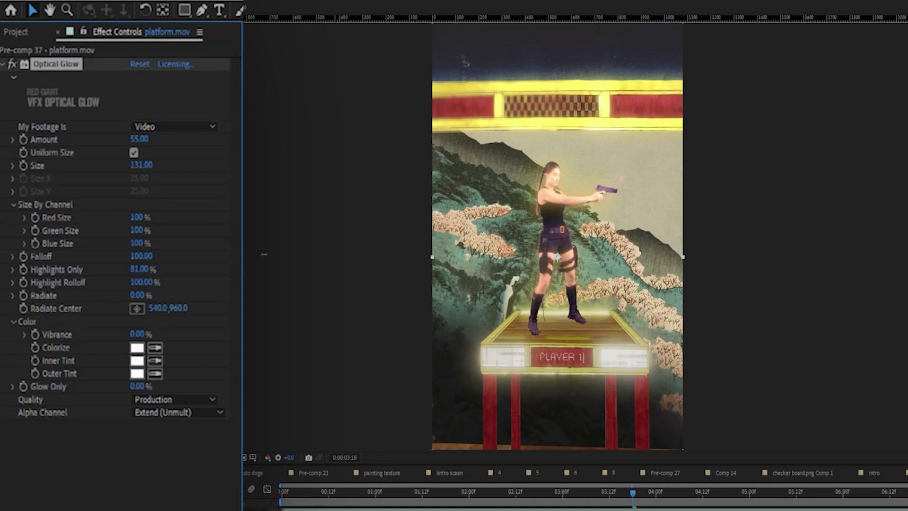
mouse_move(239, 296)
mouse_down()
mouse_move(224, 296)
mouse_move(265, 259)
mouse_move(302, 260)
mouse_move(239, 297)
mouse_up()
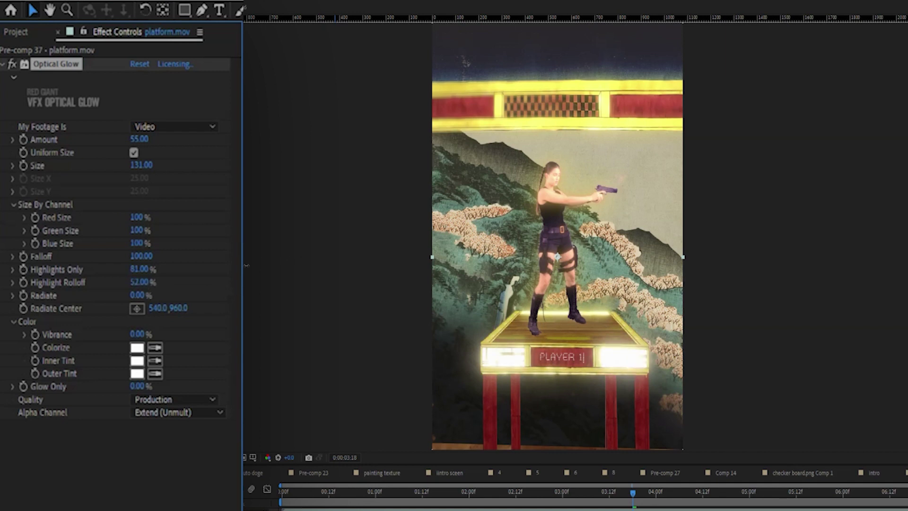
mouse_move(256, 266)
mouse_down()
mouse_move(275, 267)
mouse_move(265, 265)
mouse_up()
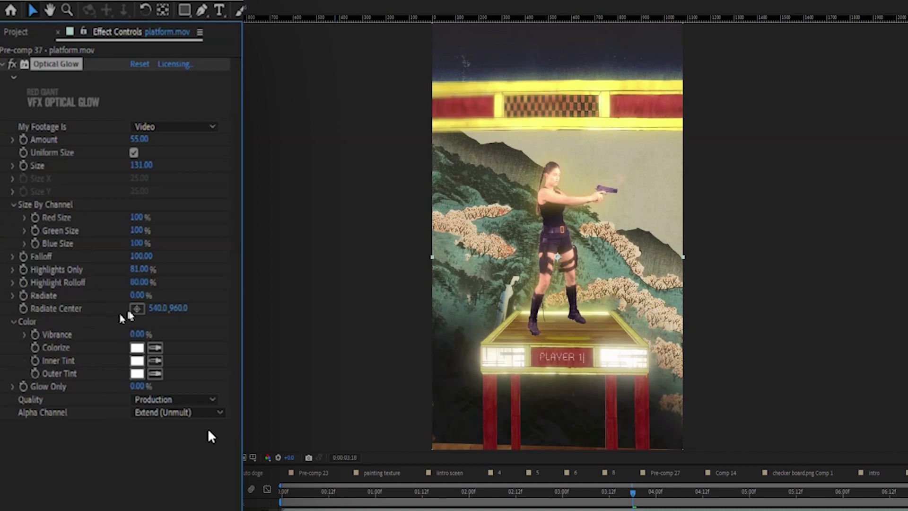
- Set the platform glow's Radiate to 97% and move its Radiate Center to a point on the platform's surface
drag(163, 292, 241, 379)
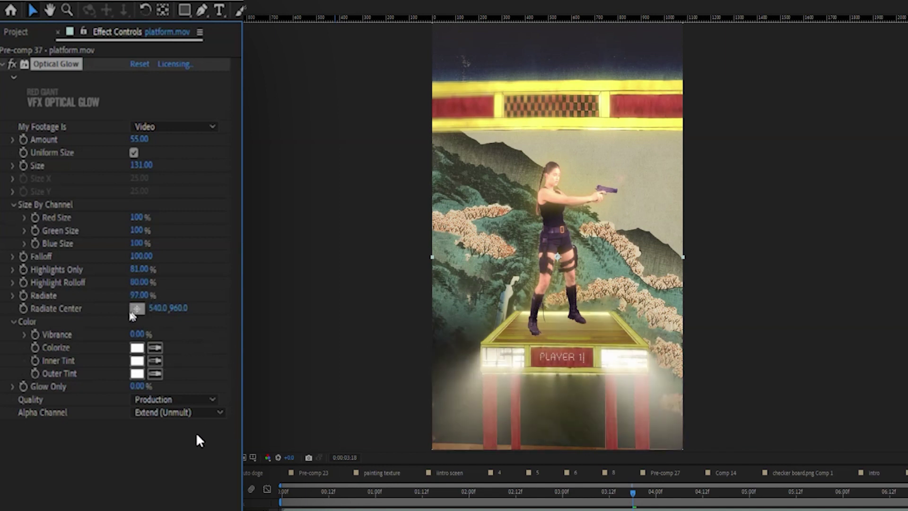
click(138, 310)
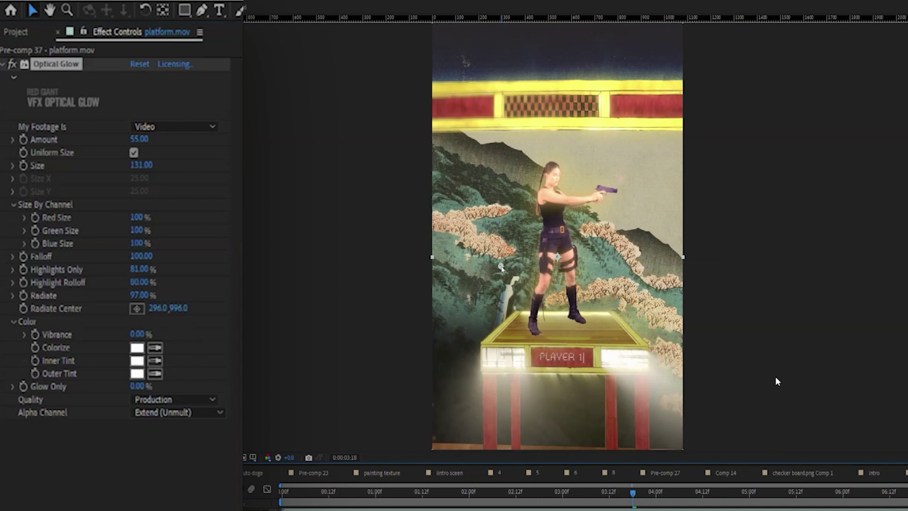
click(597, 332)
mouse_move(618, 342)
mouse_down()
mouse_move(626, 365)
mouse_move(836, 454)
mouse_move(602, 333)
mouse_move(634, 378)
mouse_move(594, 421)
mouse_move(518, 426)
mouse_move(557, 464)
mouse_move(554, 398)
mouse_move(561, 492)
mouse_move(867, 419)
mouse_move(864, 282)
mouse_move(426, 239)
mouse_move(519, 450)
mouse_move(643, 406)
mouse_move(636, 292)
mouse_move(473, 317)
mouse_move(470, 404)
mouse_move(580, 393)
mouse_move(586, 350)
mouse_move(572, 343)
mouse_up()
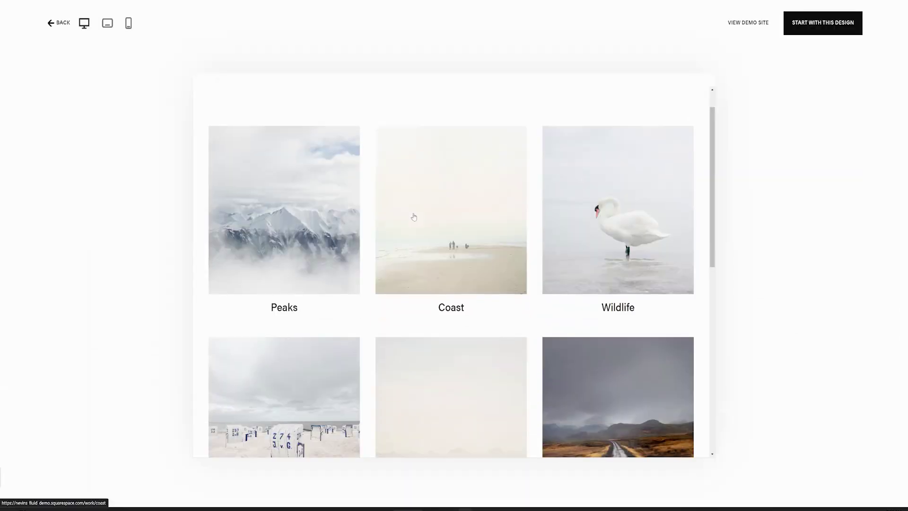
- Switch to the Squarespace website and look through the portfolio template previews and the Analytics page's Traffic and trends section
scroll(414, 218, down, 4)
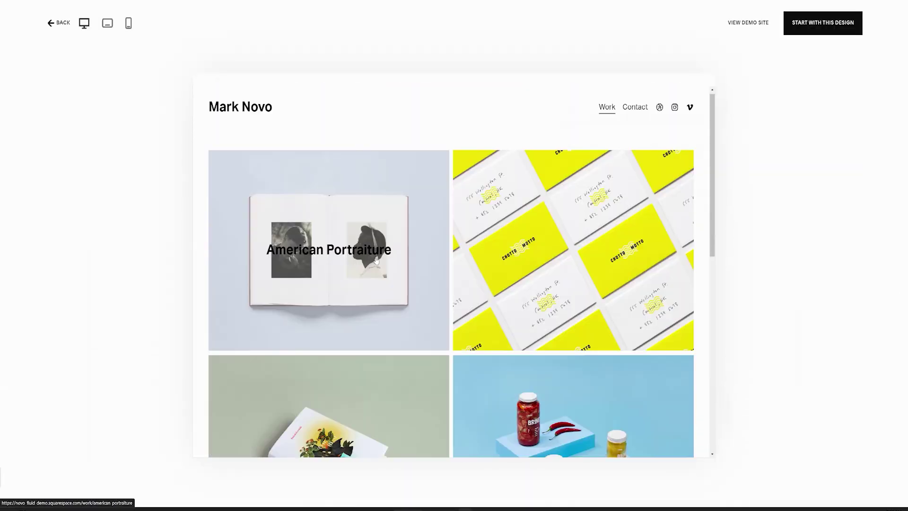
scroll(377, 260, down, 5)
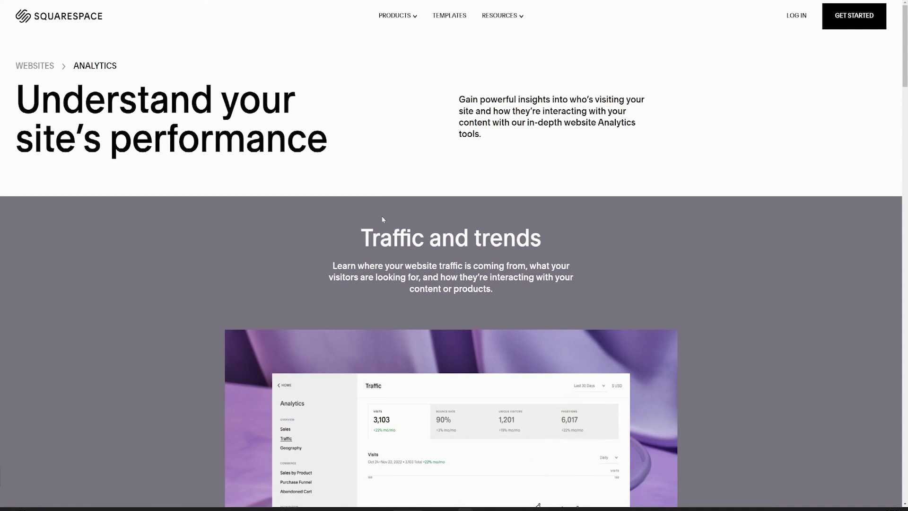
scroll(382, 218, down, 4)
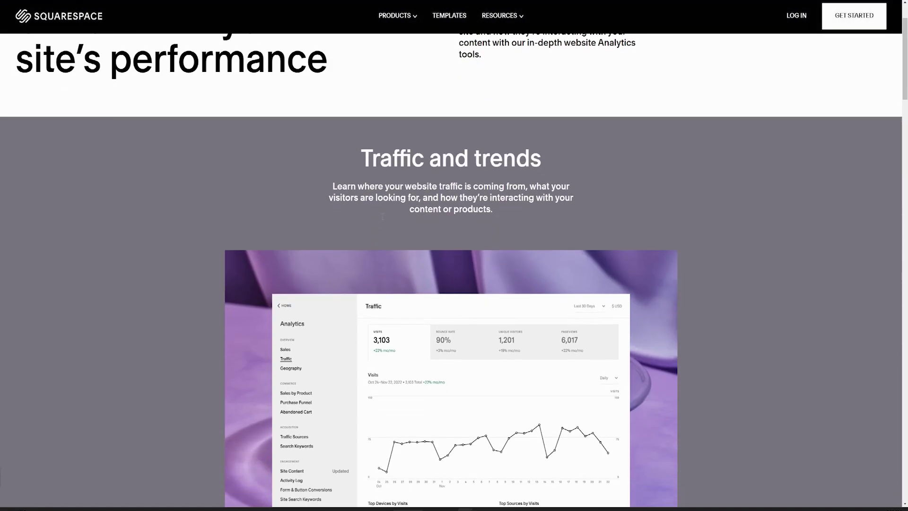
scroll(383, 218, down, 7)
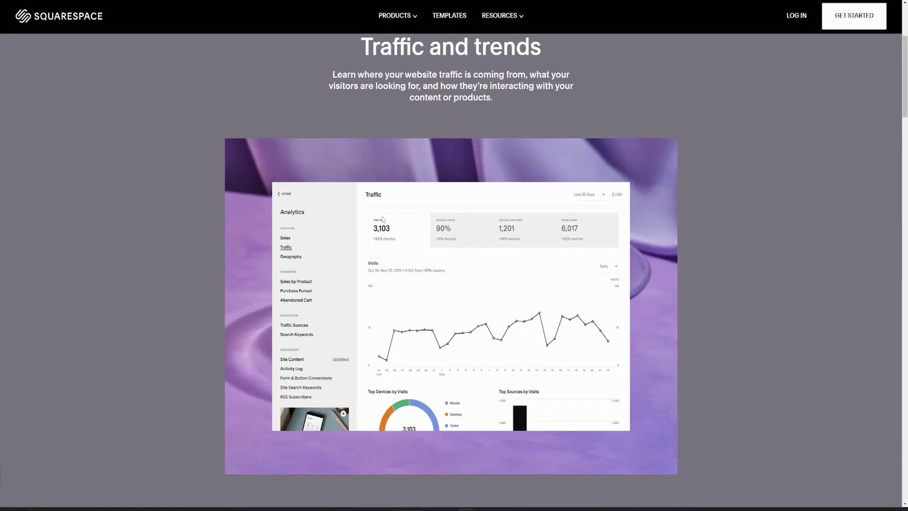
scroll(382, 214, down, 3)
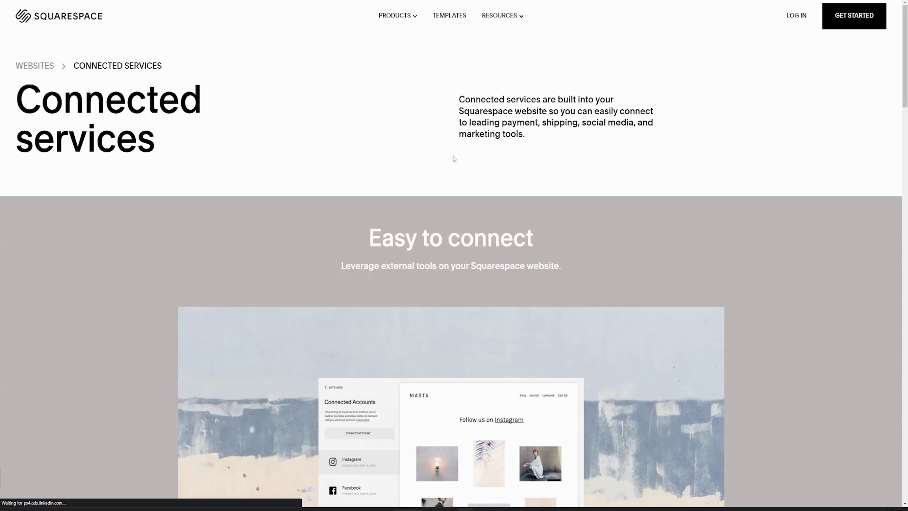
- Examine the Squarespace Connected services page, including its media and commerce sections, and enlarge the Connected Accounts example
scroll(317, 262, down, 10)
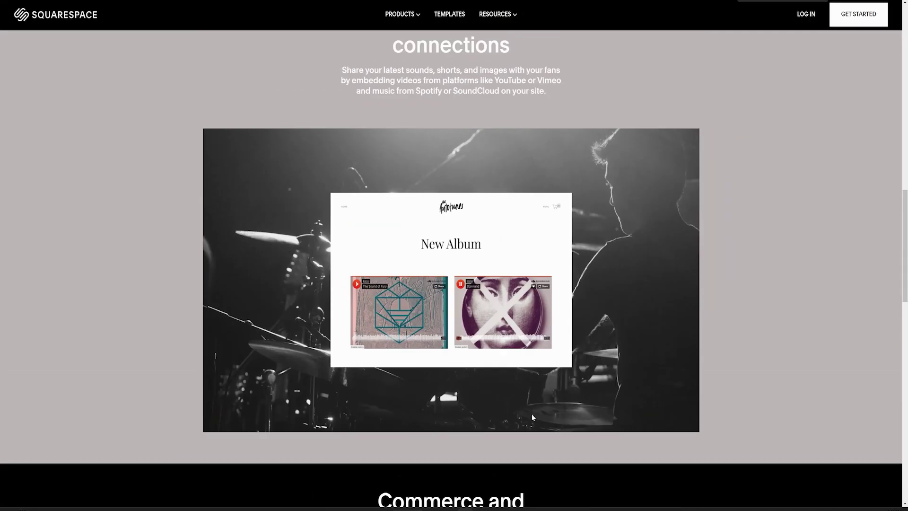
scroll(533, 416, down, 9)
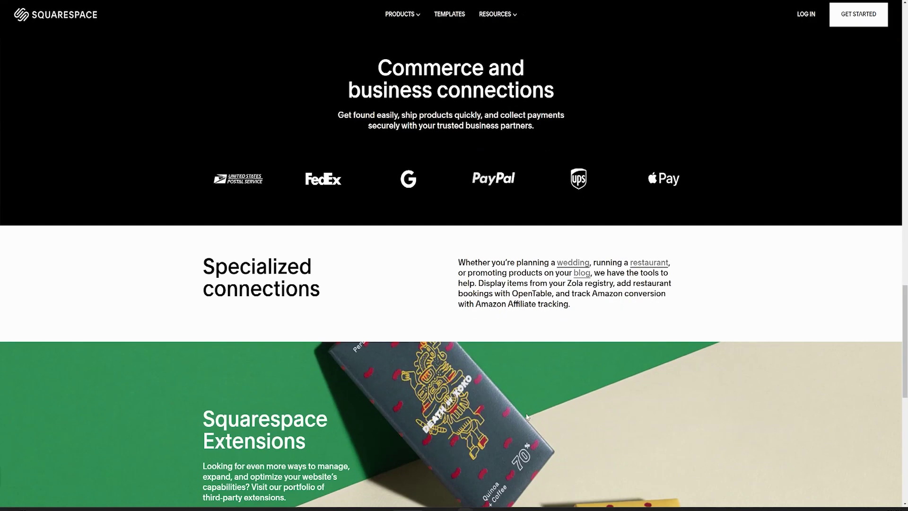
scroll(200, 246, up, 1)
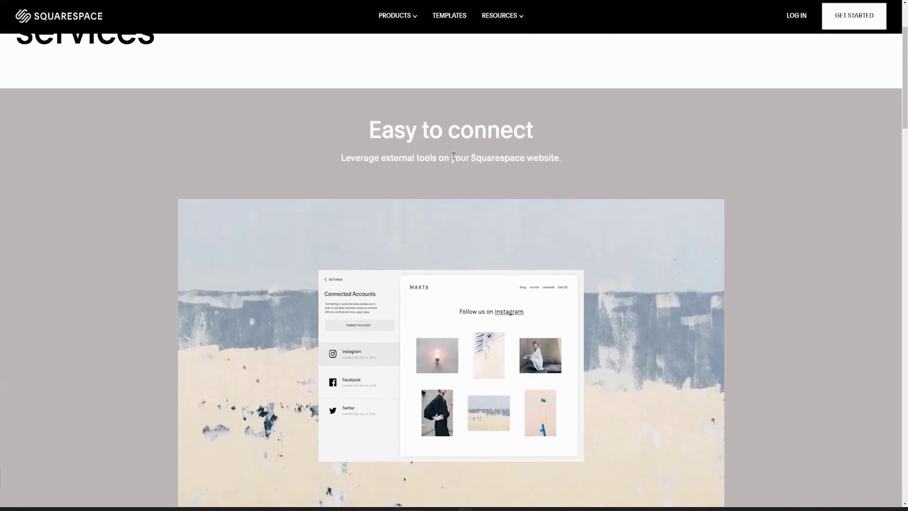
scroll(454, 264, down, 1)
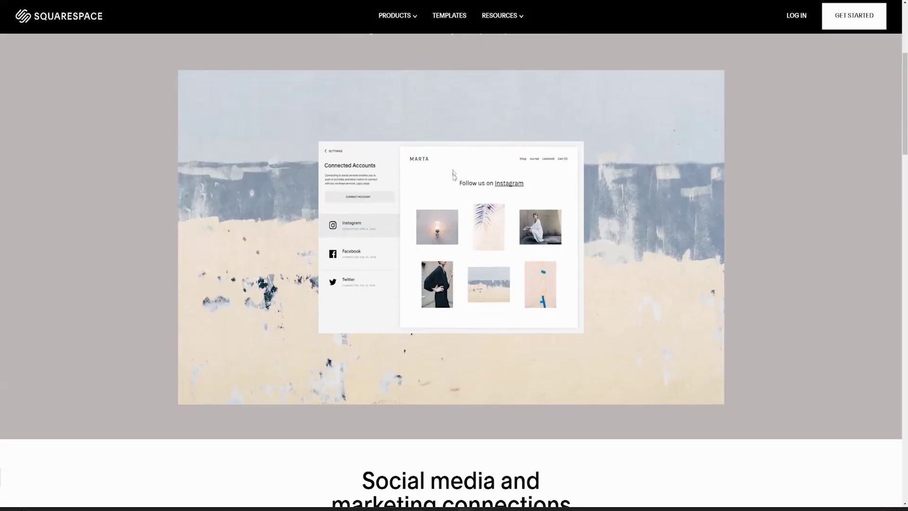
key(ctrl+plus)
key(ctrl+plus)
key(ctrl+plus)
scroll(454, 181, down, 2)
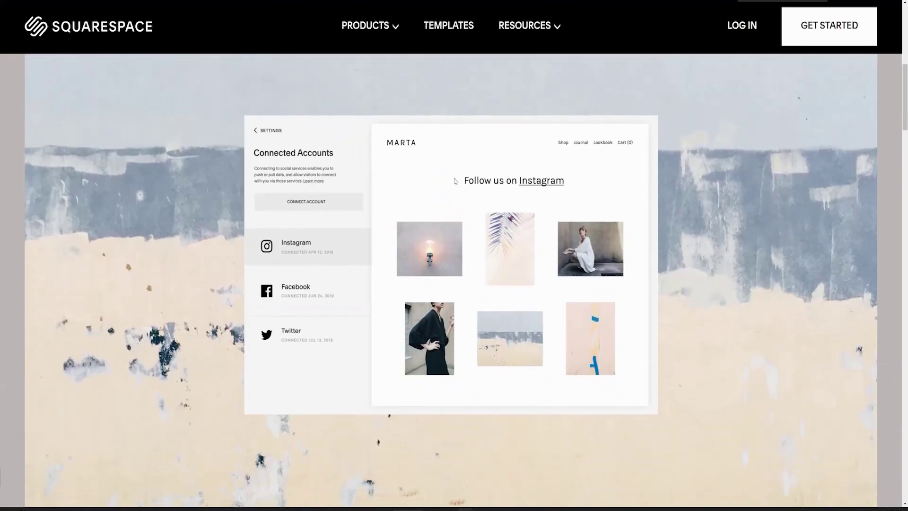